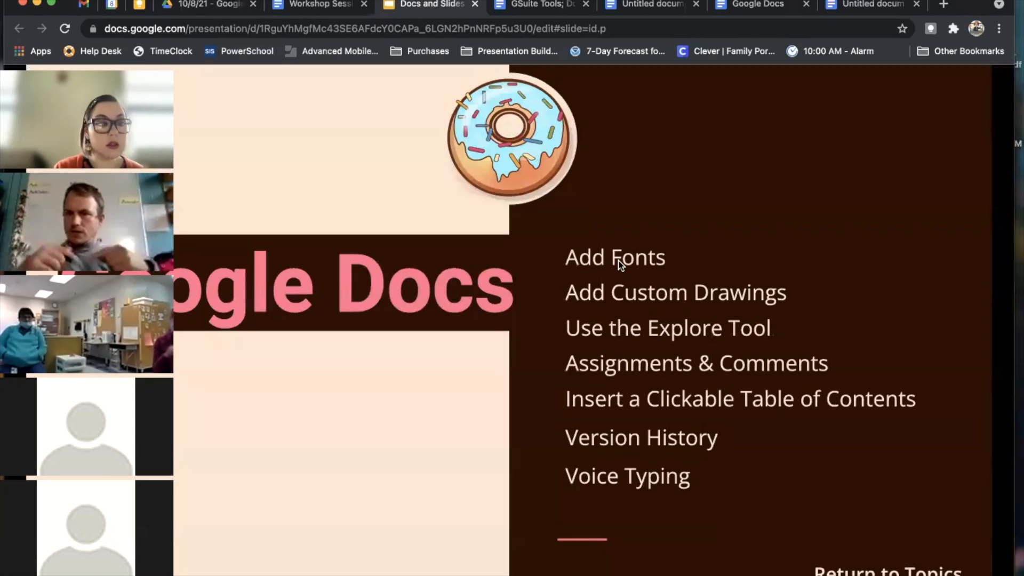
Switch to the blank untitled document and add the Amatic SC font to the list of available fonts.
left_click(848, 6)
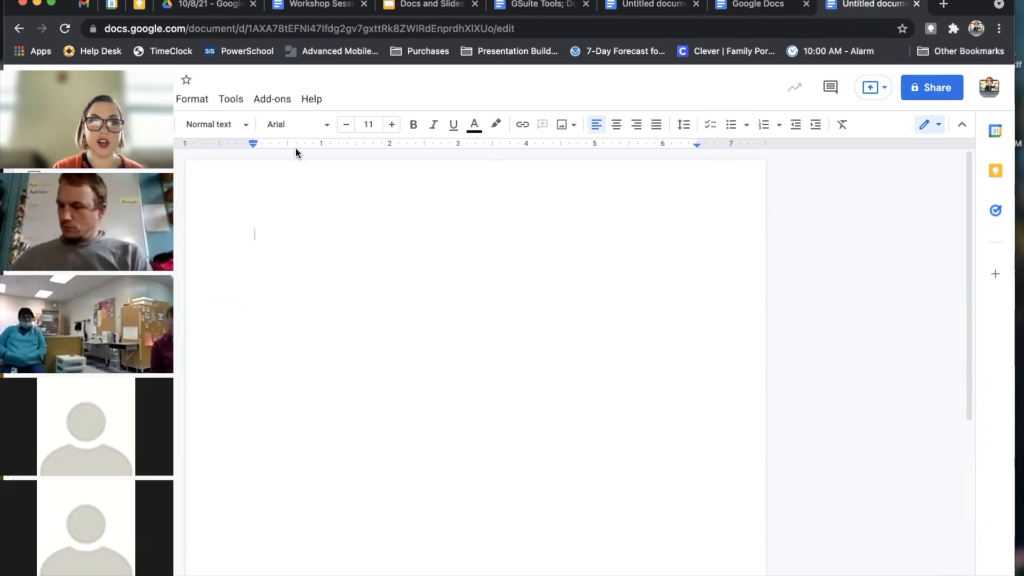
left_click(296, 128)
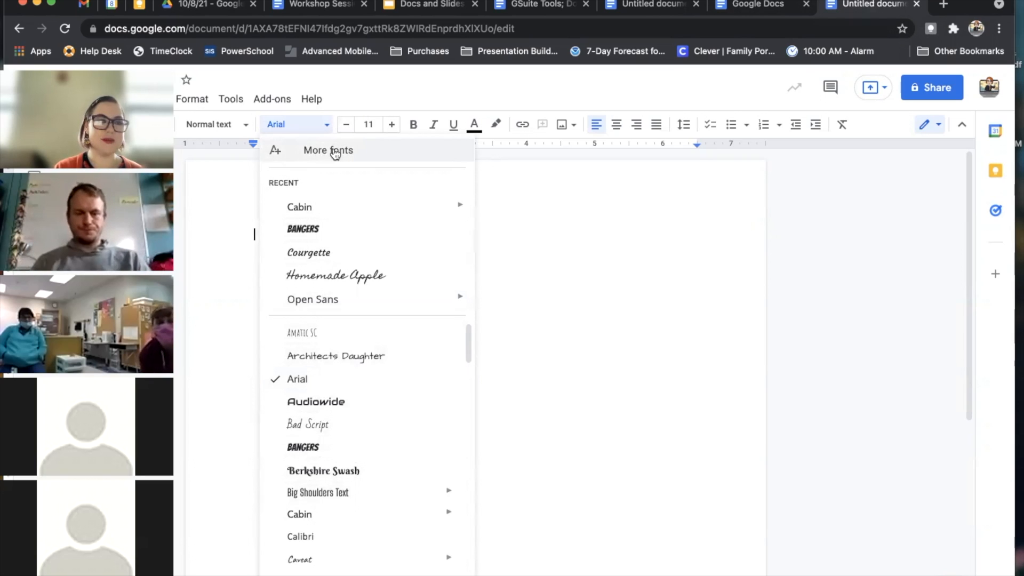
left_click(333, 151)
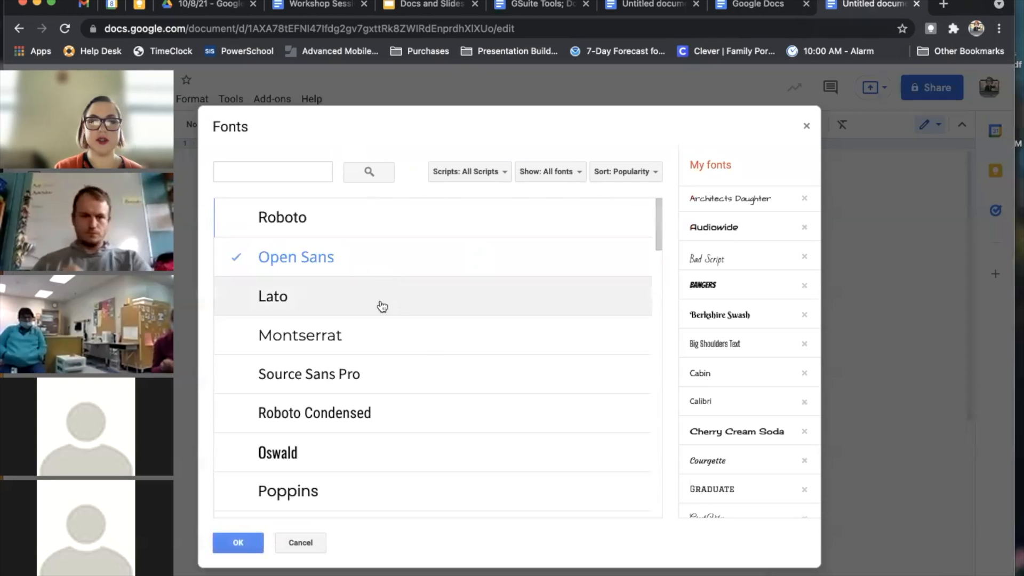
scroll(389, 380, "down", 6)
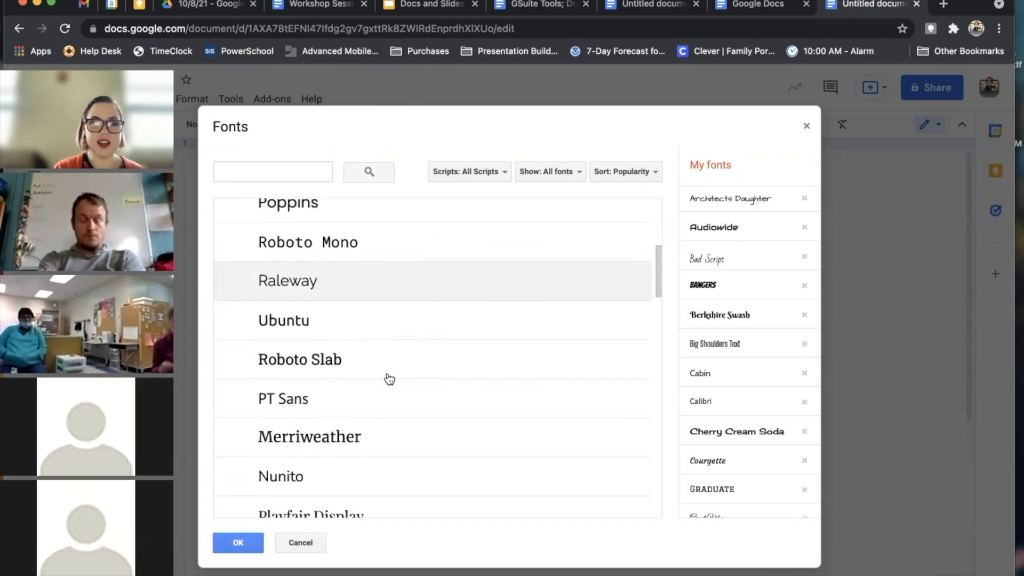
scroll(389, 378, "down", 8)
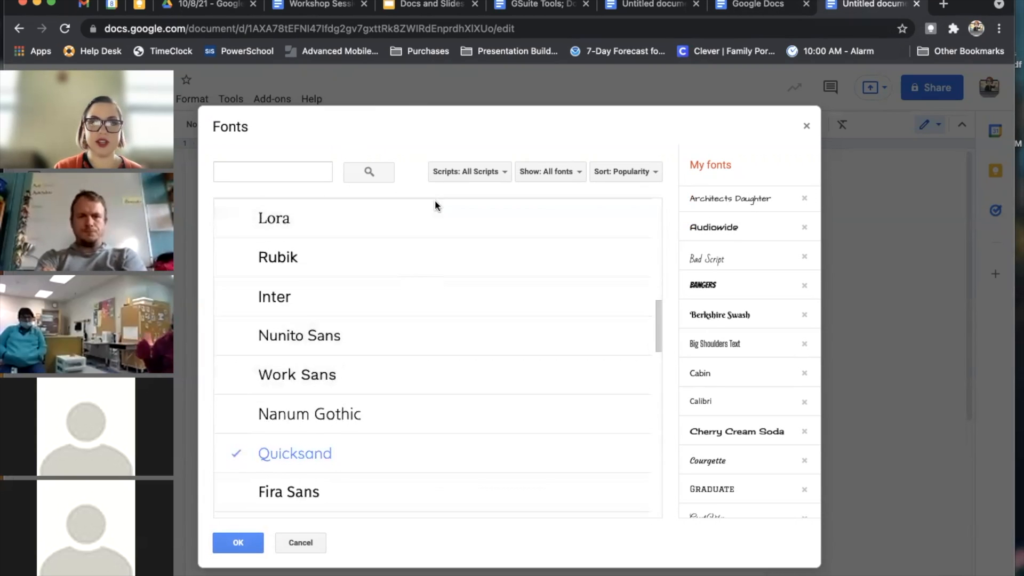
scroll(502, 404, "down", 10)
scroll(502, 405, "down", 10)
scroll(501, 404, "down", 10)
scroll(501, 405, "down", 8)
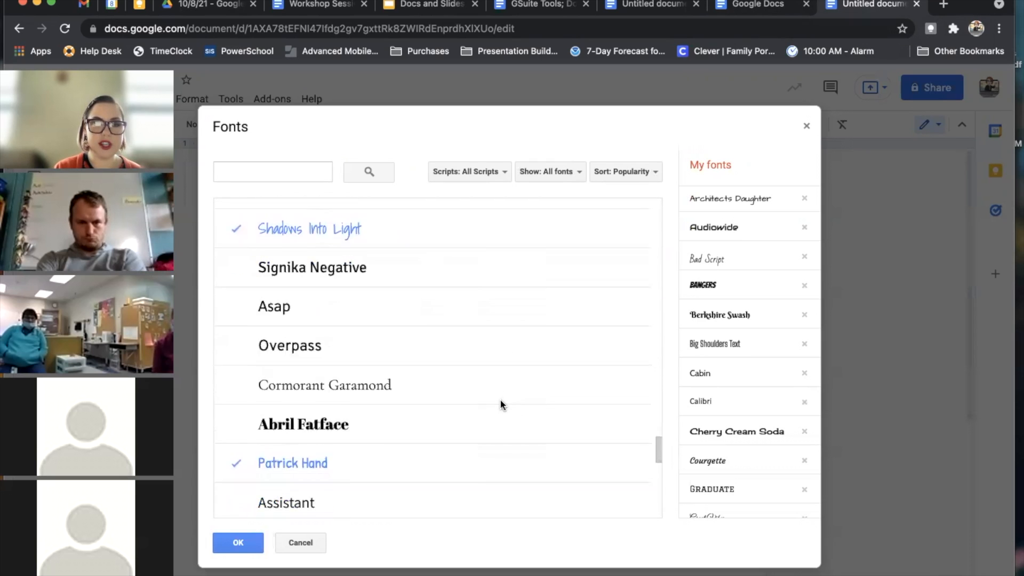
scroll(273, 328, "up", 5)
left_click(276, 315)
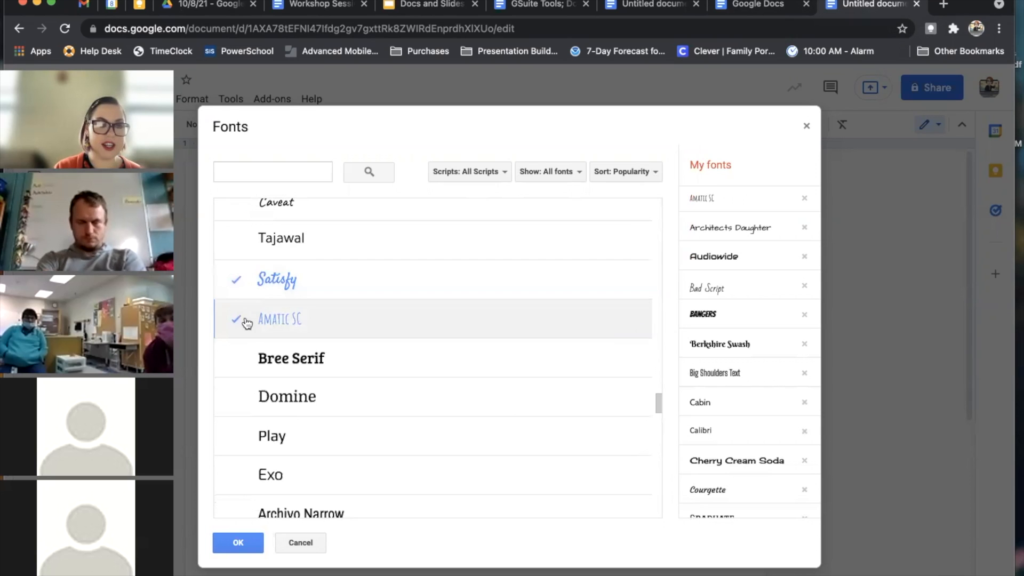
scroll(303, 329, "down", 4)
left_click(244, 544)
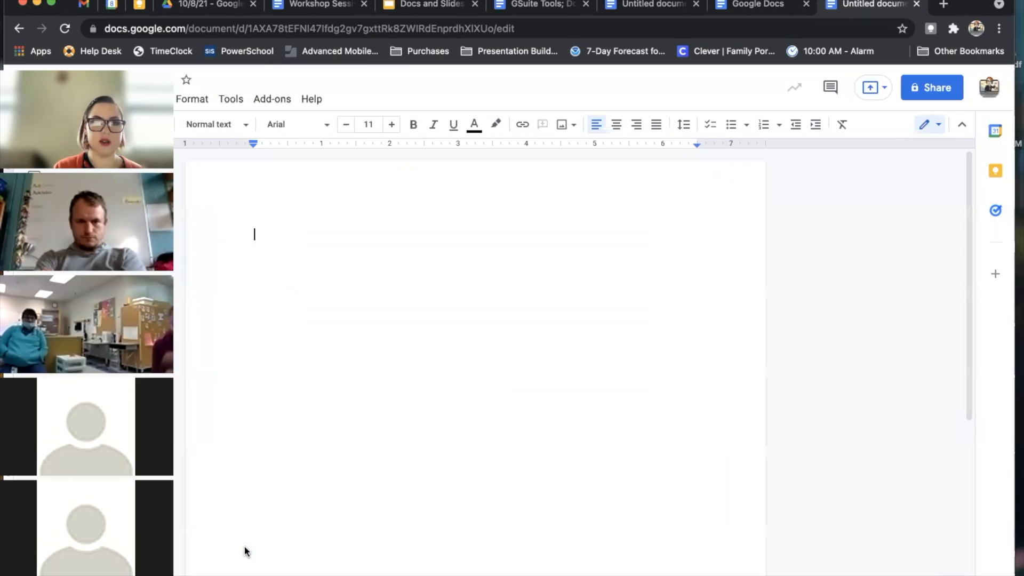
Set the document font to Graduate and write "Hello!" on the first line.
left_click(310, 127)
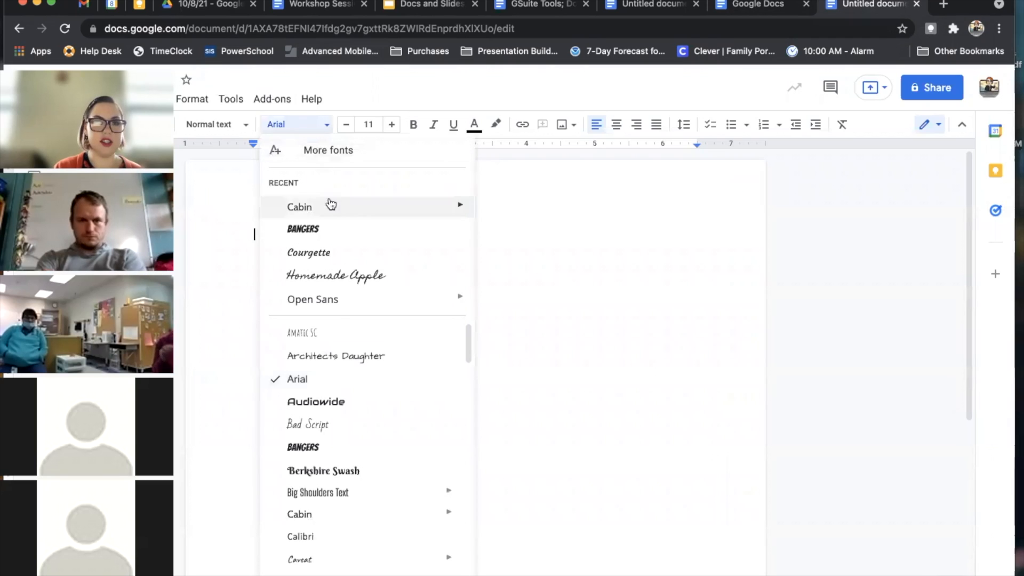
scroll(340, 421, "down", 10)
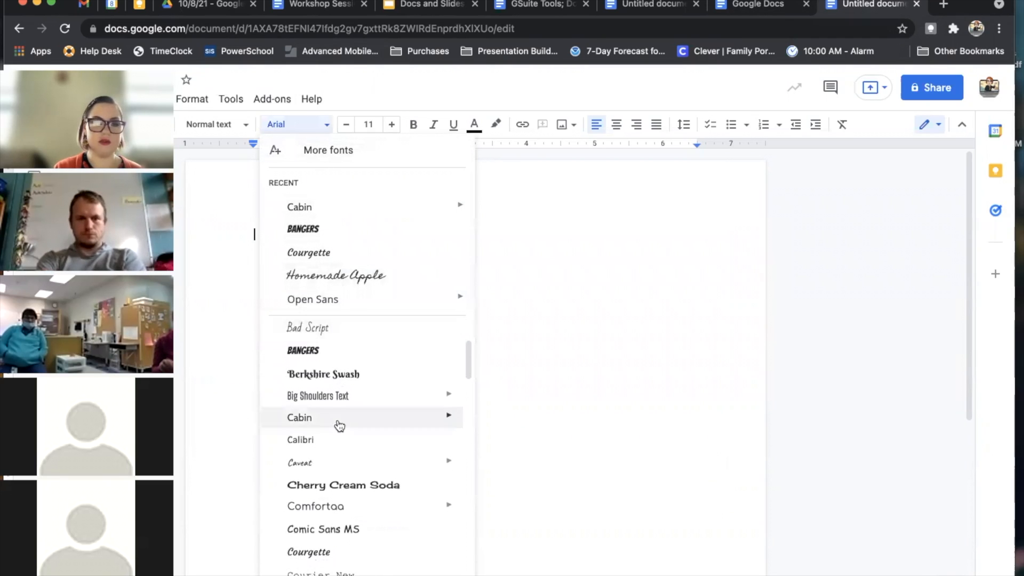
scroll(340, 425, "down", 3)
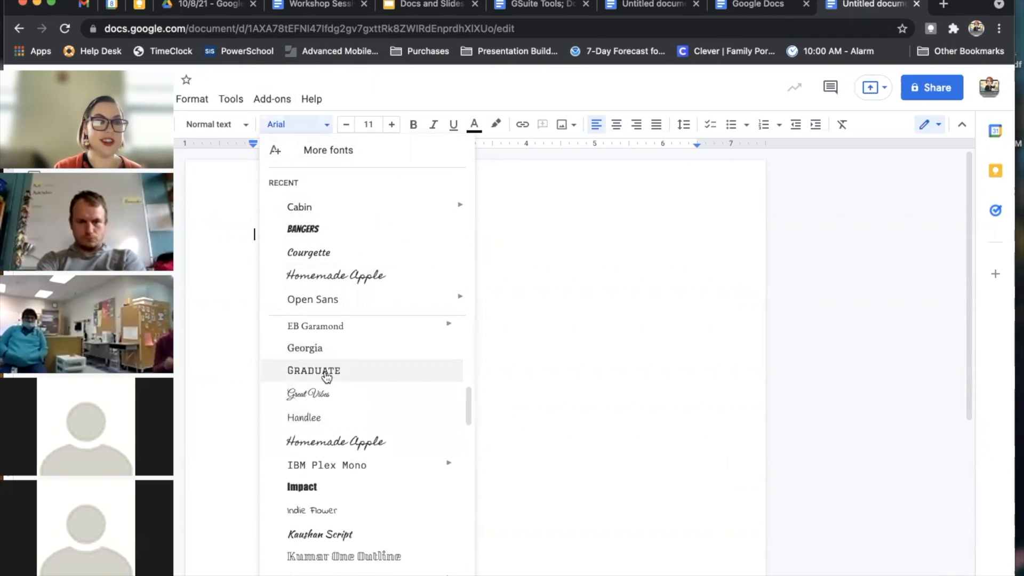
left_click(326, 376)
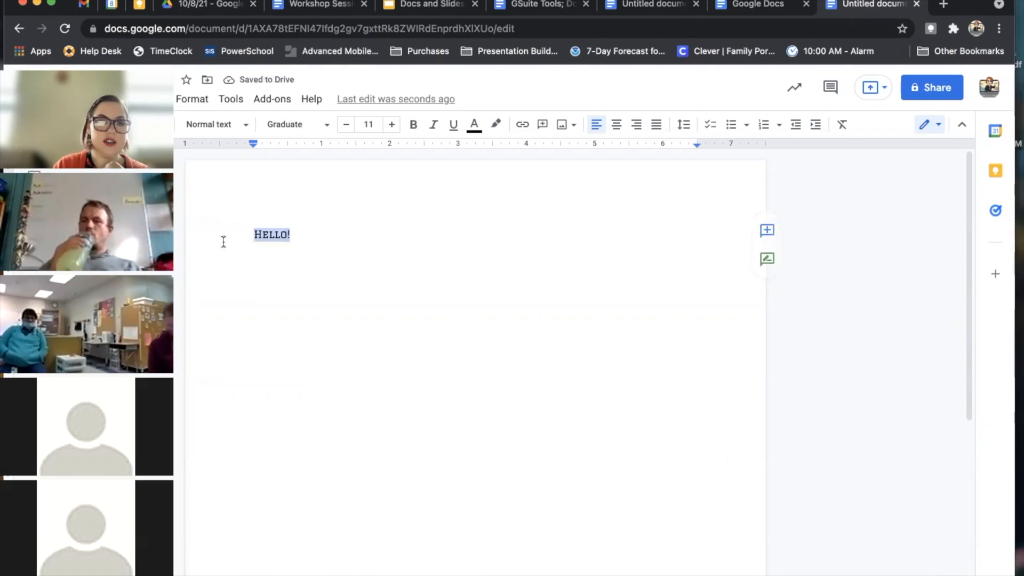
Recolor the "Hello!" text with a custom violet-blue mixed in the color picker.
left_click(474, 126)
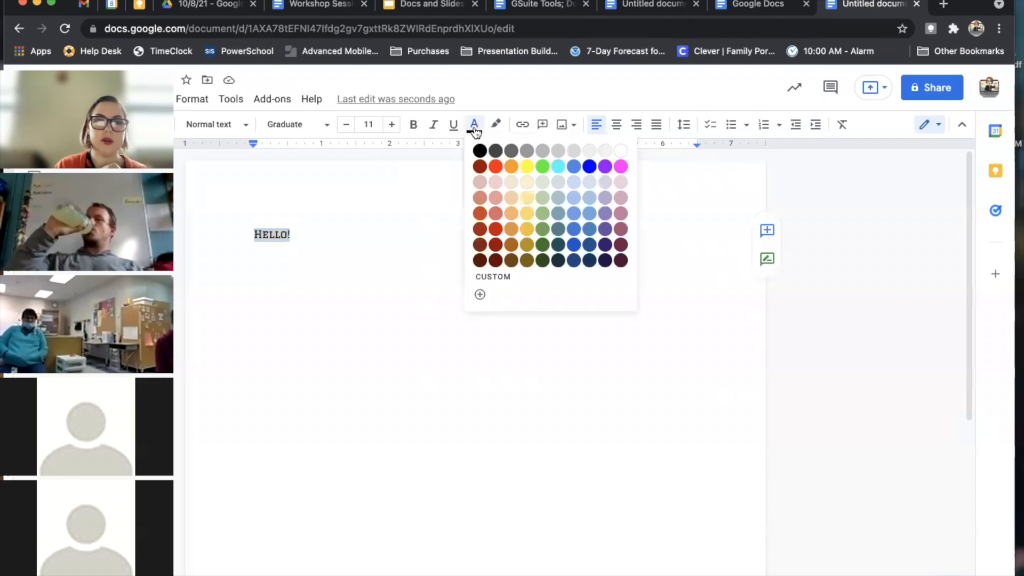
left_click(575, 246)
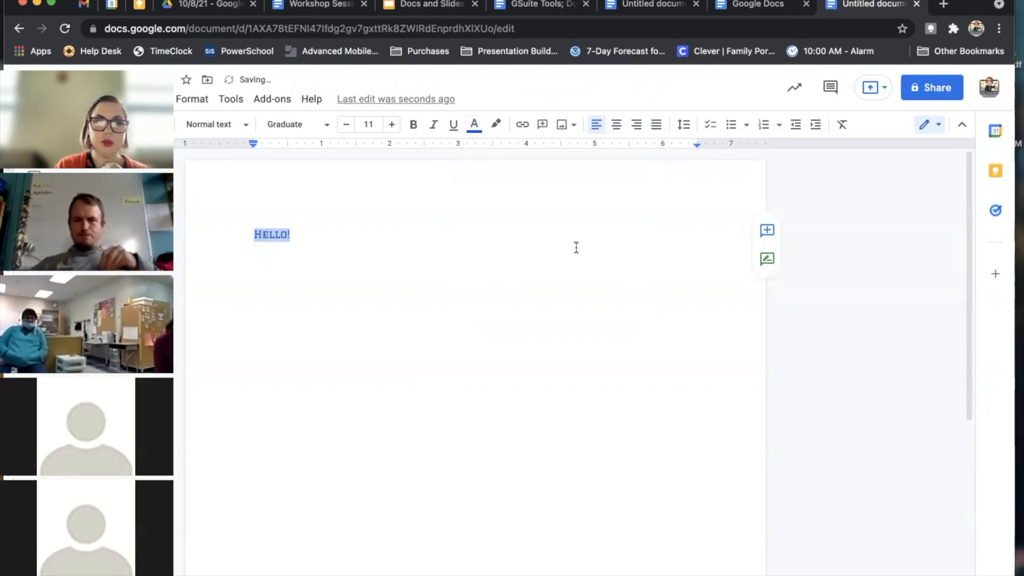
left_click(475, 125)
left_click(480, 295)
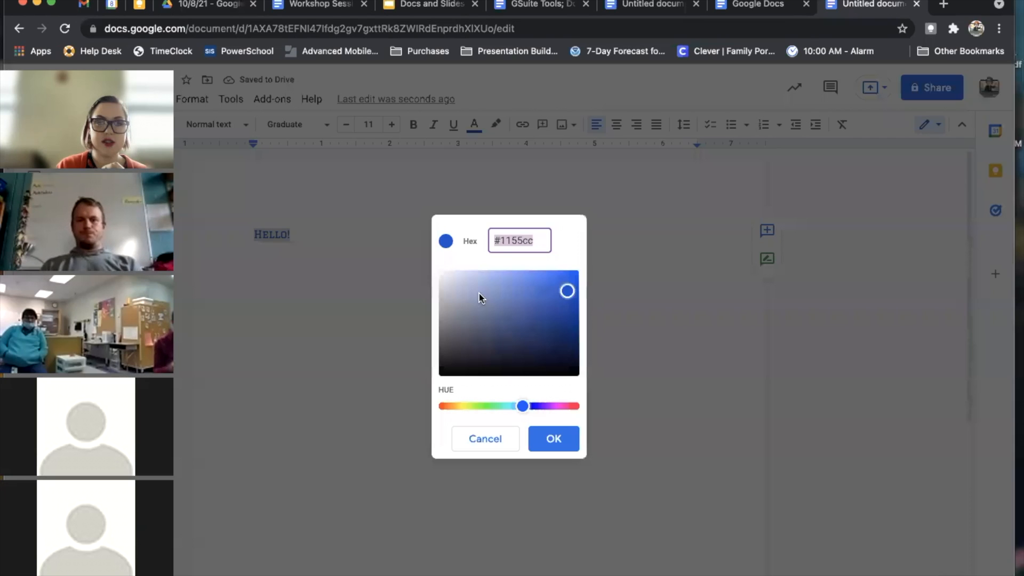
left_click_drag(548, 295, 499, 294)
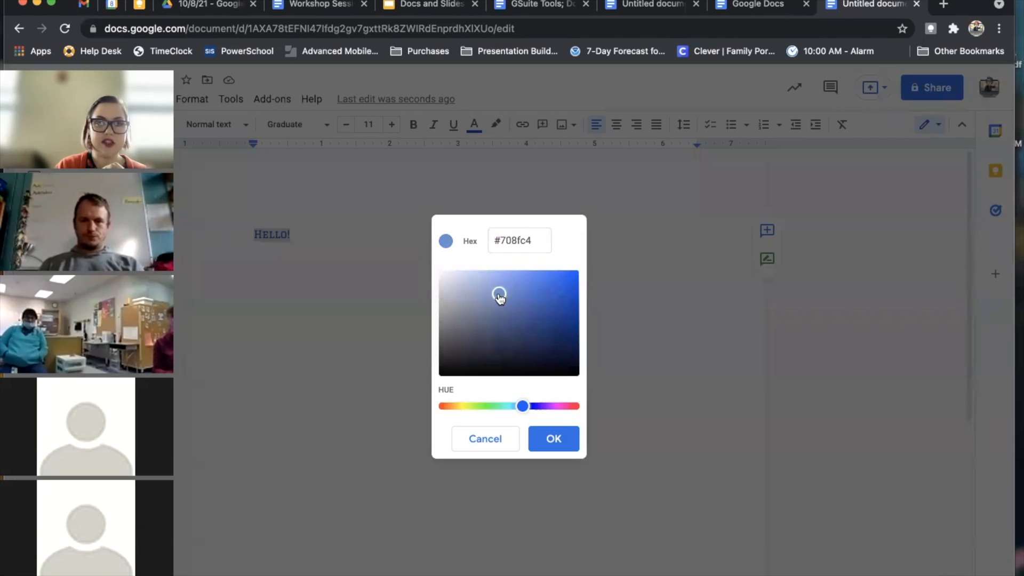
left_click_drag(524, 406, 533, 406)
left_click(554, 439)
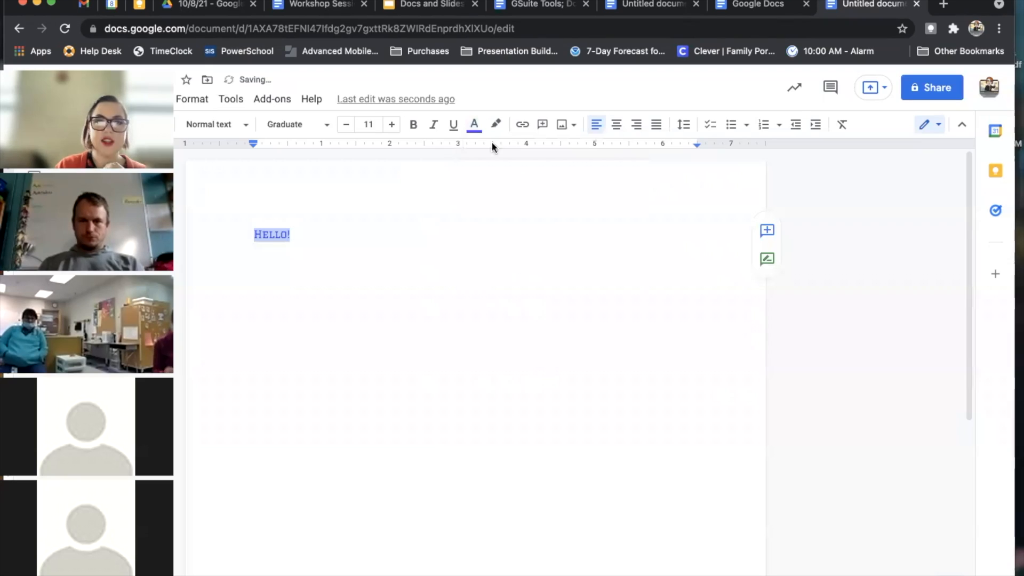
left_click(474, 124)
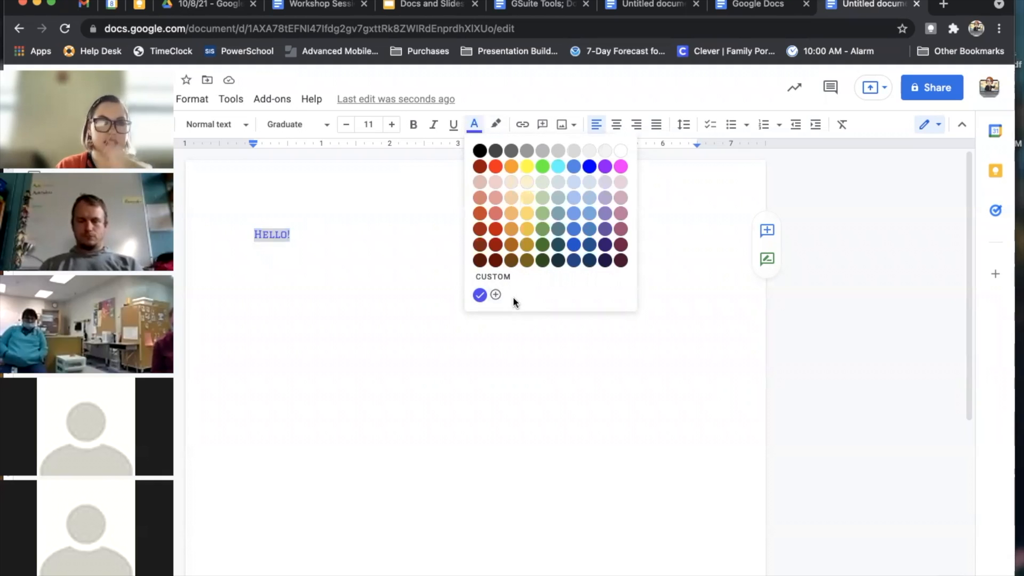
left_click(448, 366)
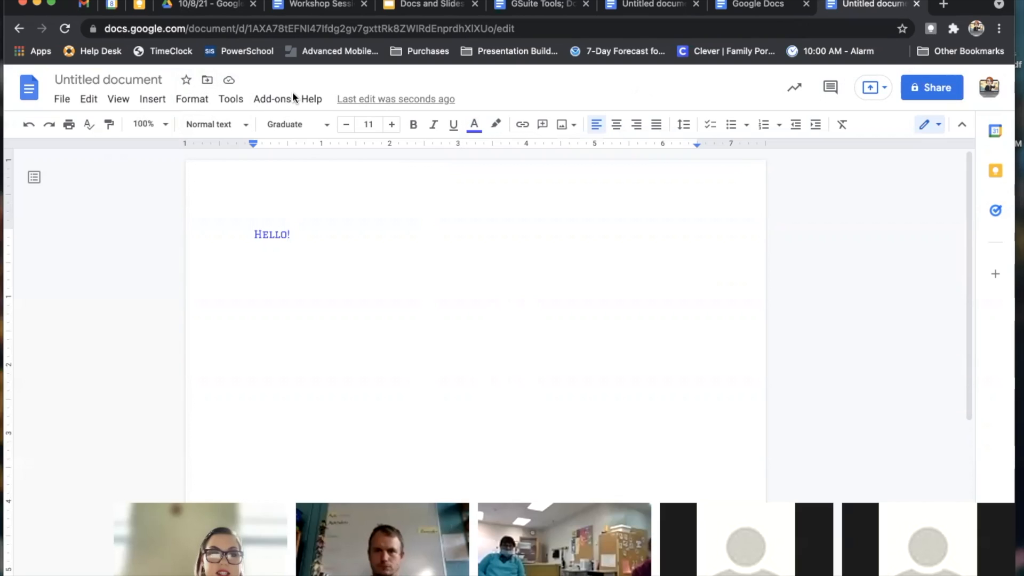
Set the whole document's top and bottom page margins to .25 inches.
left_click(62, 99)
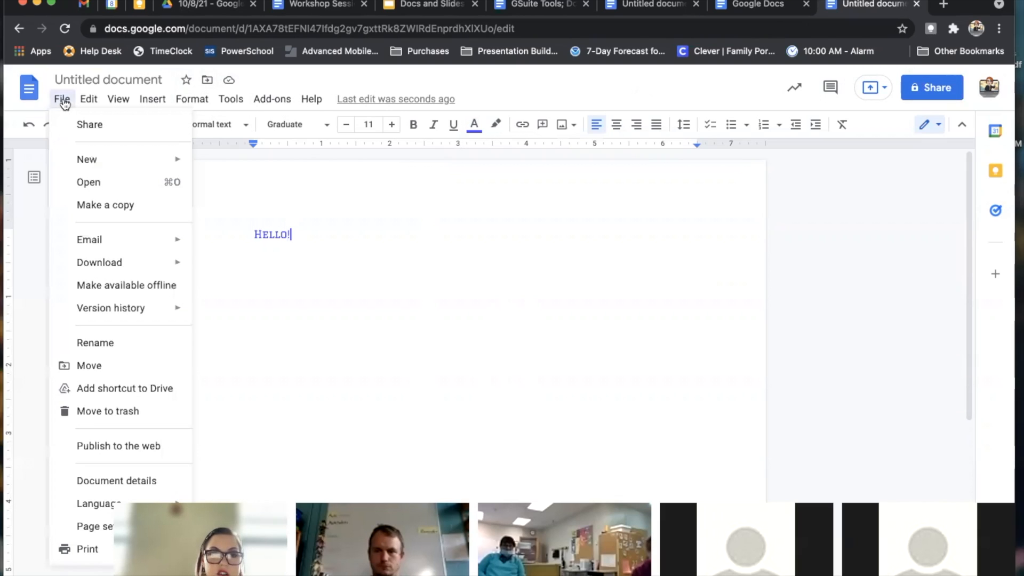
left_click(78, 528)
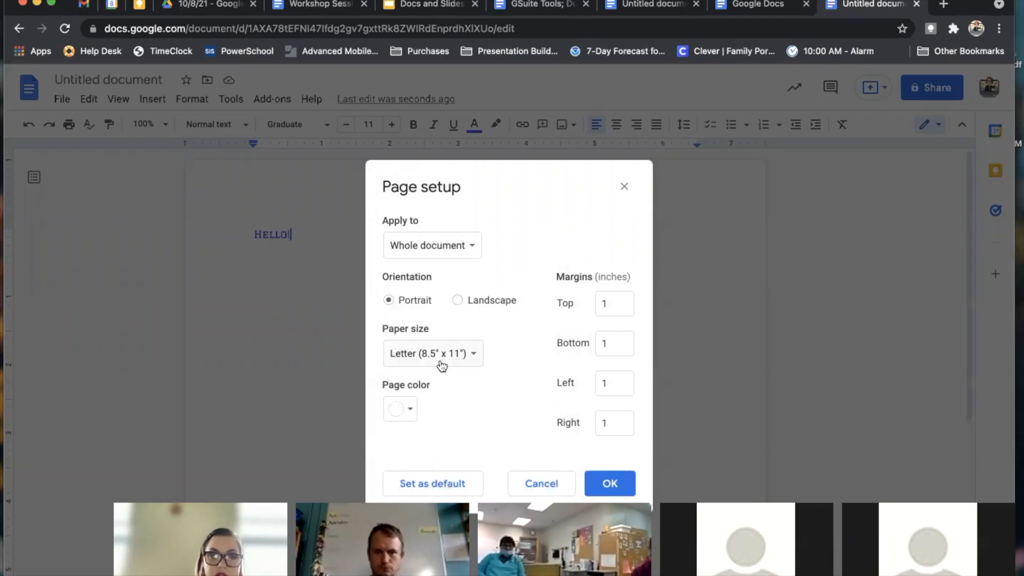
left_click(601, 304)
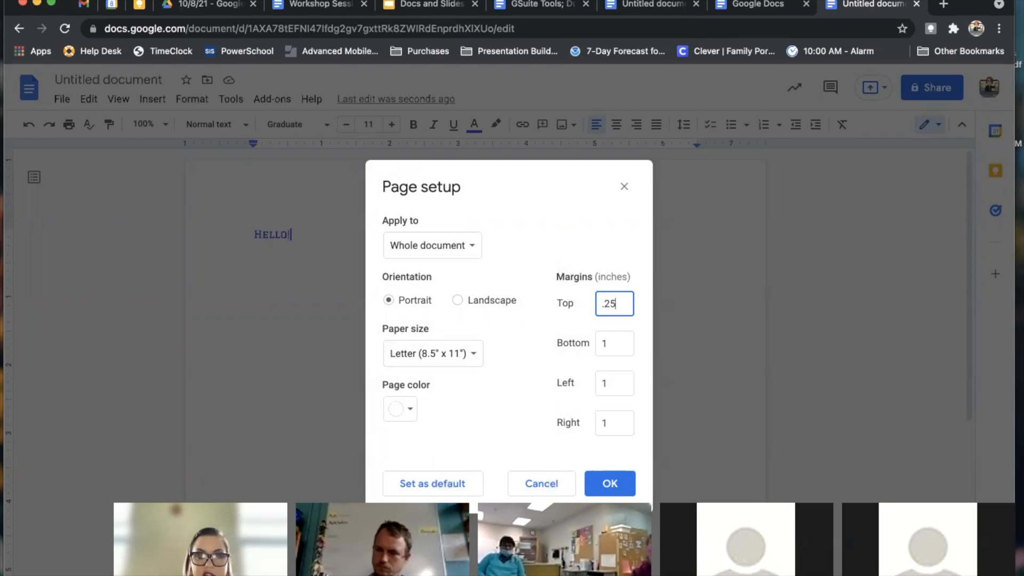
left_click_drag(627, 342, 405, 408)
type(".25")
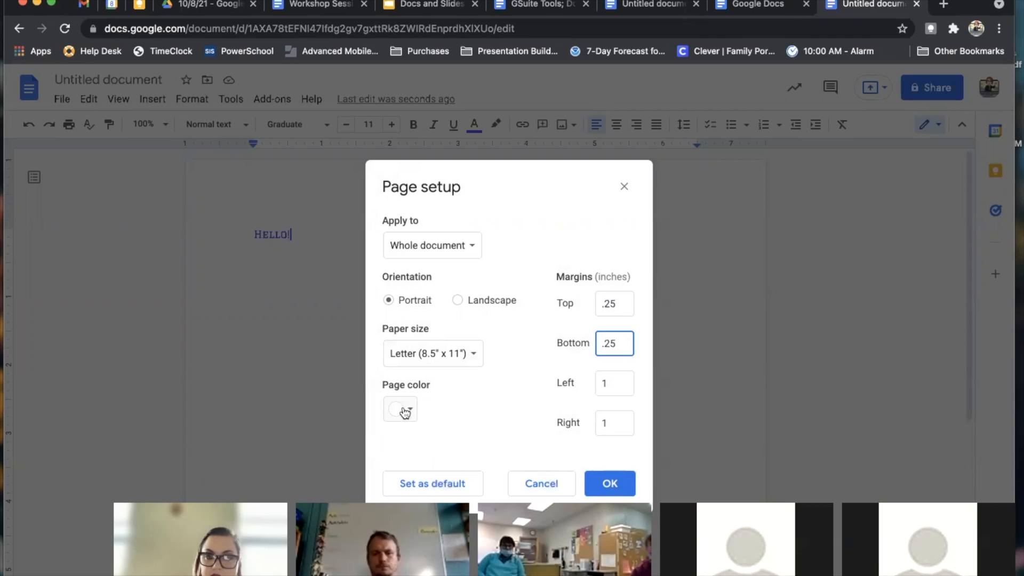
Set the page color to pale blue and apply the page setup.
left_click(405, 411)
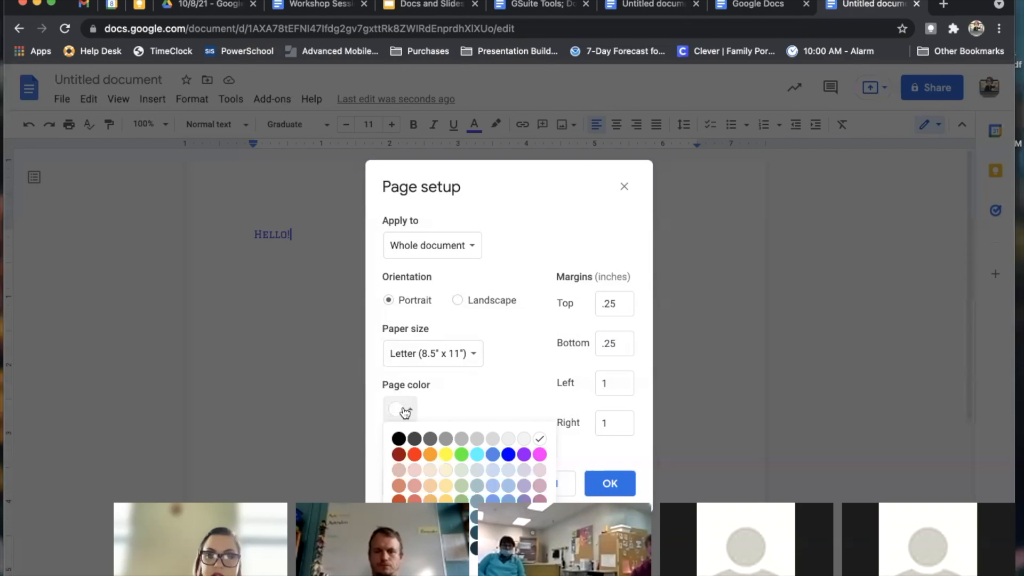
left_click(510, 474)
left_click(600, 482)
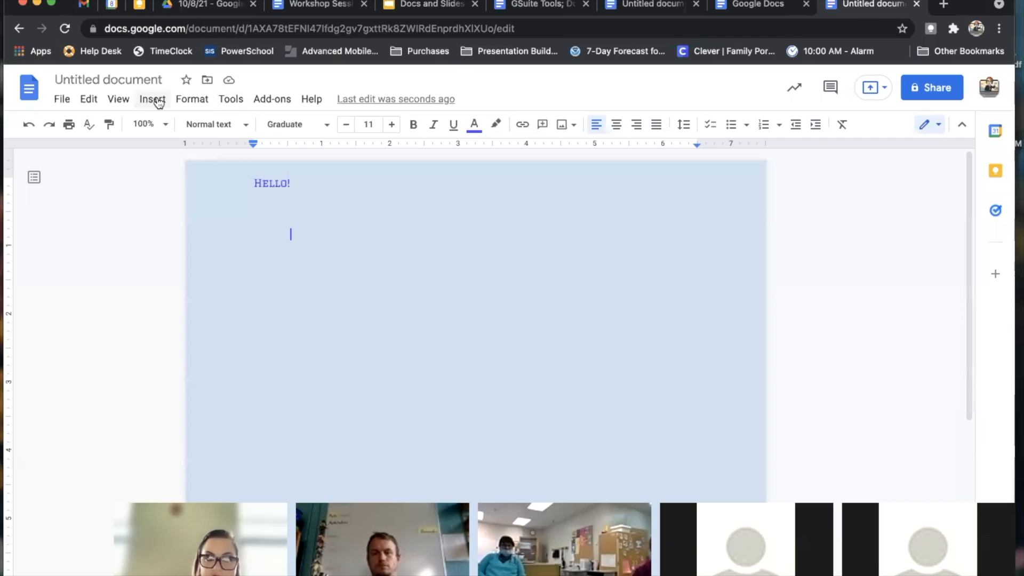
Insert a new drawing containing a wide text box that reads "Congrats!" near the top of the canvas.
left_click(153, 100)
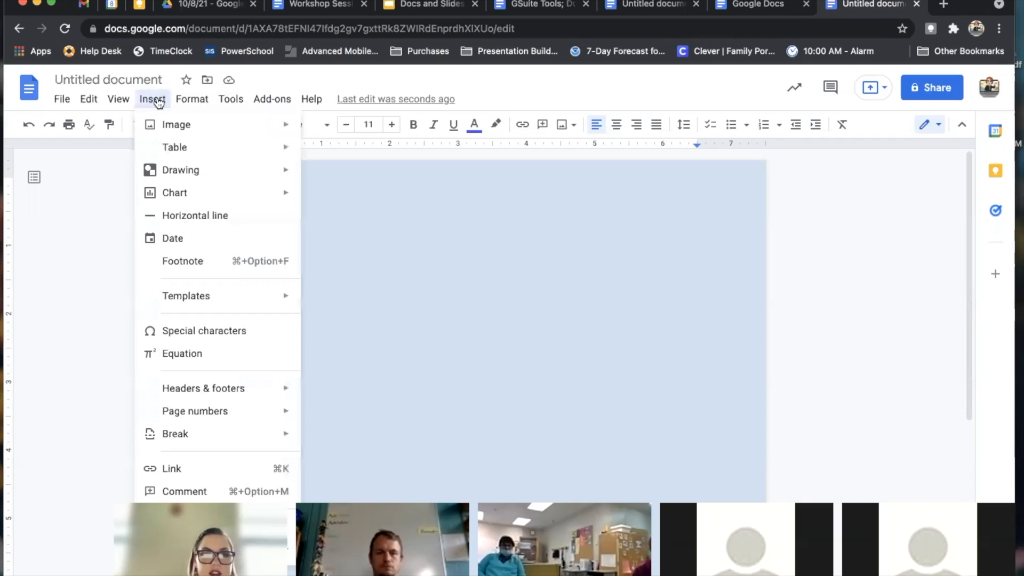
mouse_move(163, 174)
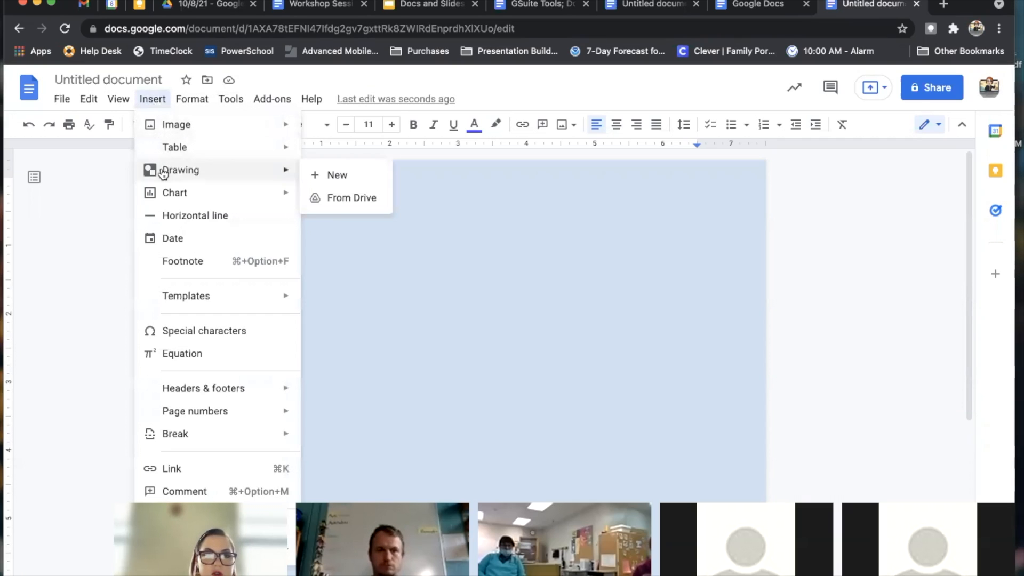
left_click(318, 178)
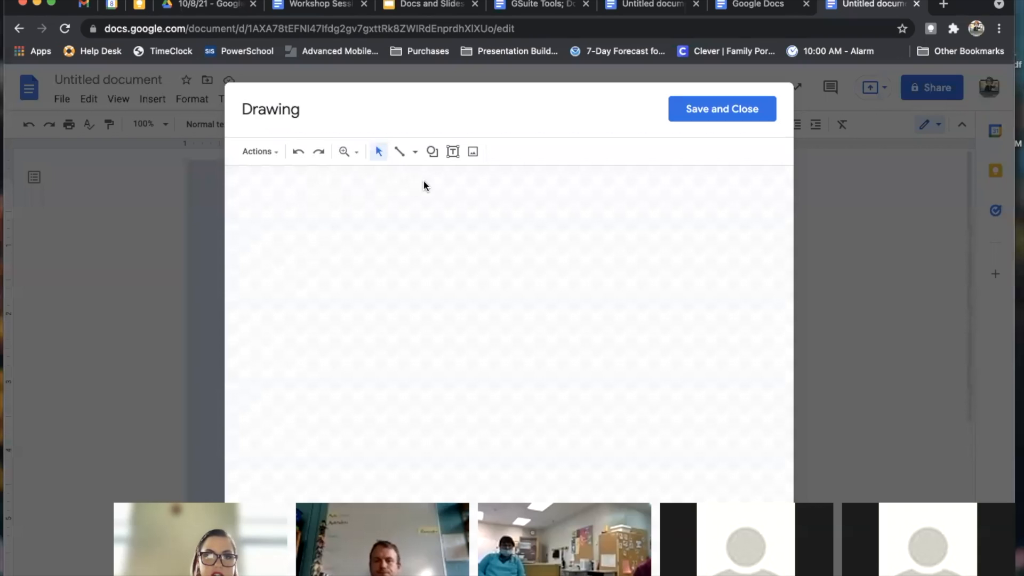
left_click(453, 152)
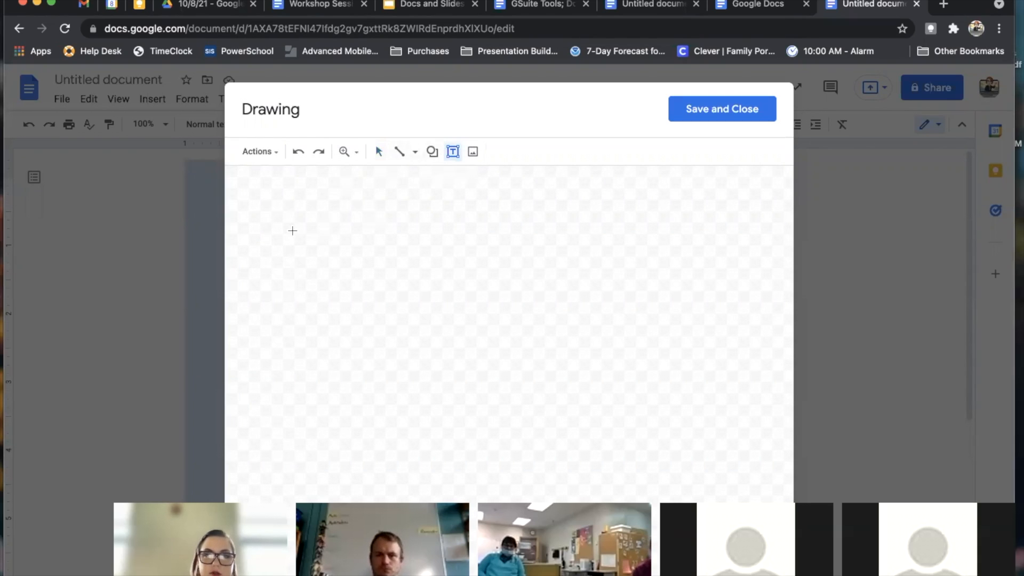
left_click_drag(285, 202, 754, 411)
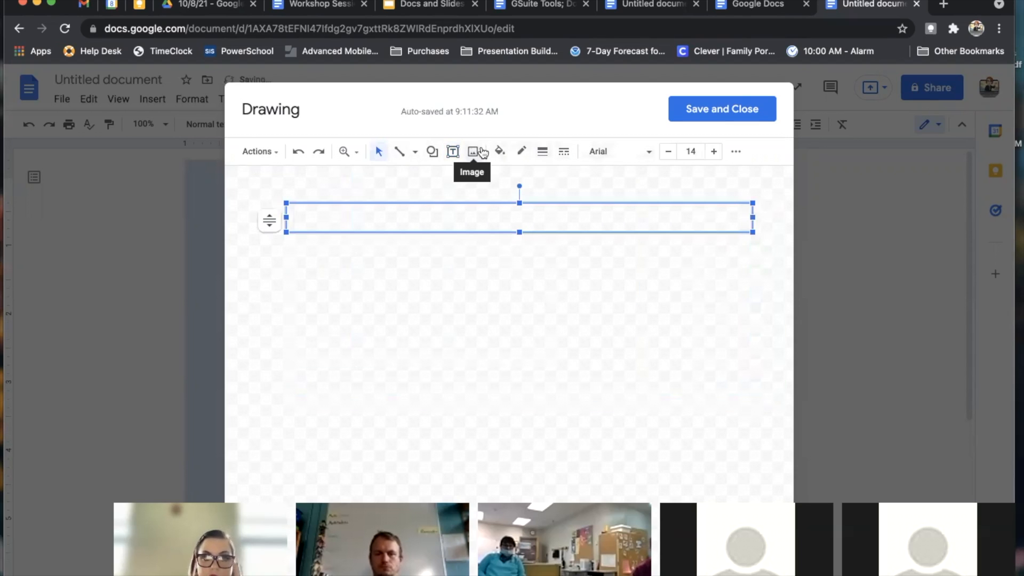
type("Congrats!")
left_click_drag(359, 215, 390, 232)
Add word art reading "Graduates!" to the drawing.
left_click(266, 160)
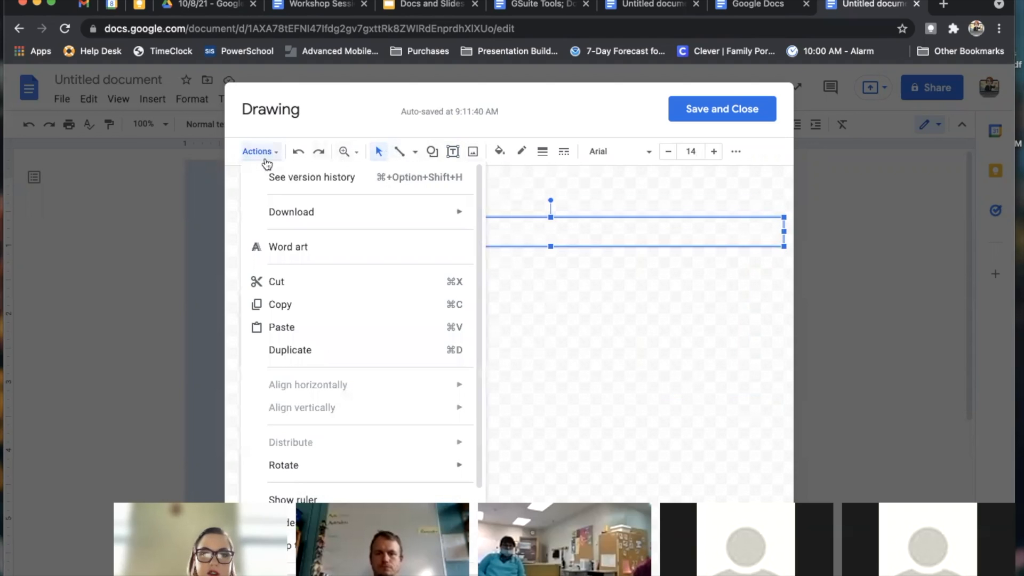
left_click(288, 251)
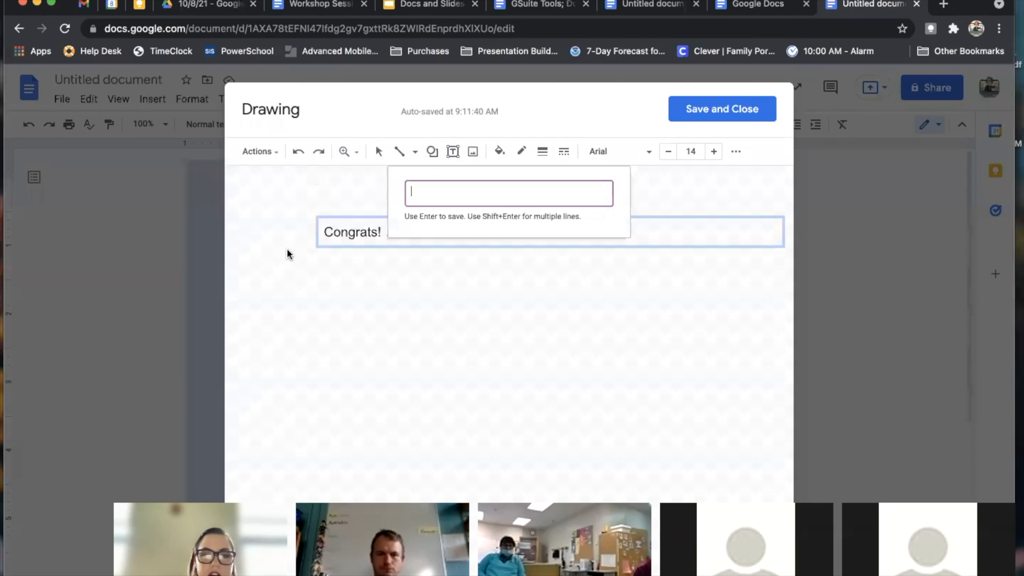
type("Graduates!")
key("Return")
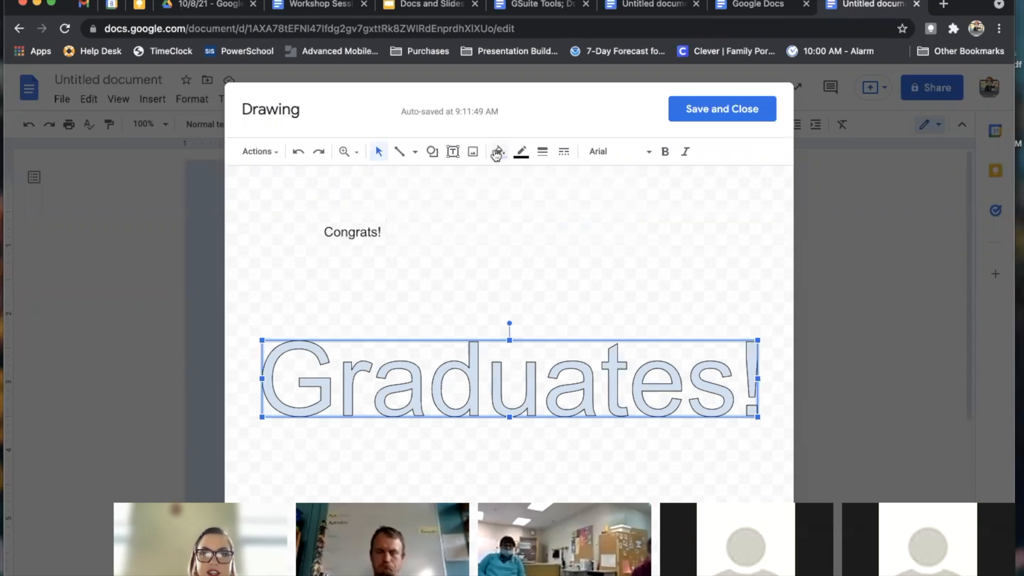
Change the "Graduates!" word art to the Graduate font and fill it with solid dark blue.
left_click(632, 151)
left_click(546, 235)
left_click(499, 151)
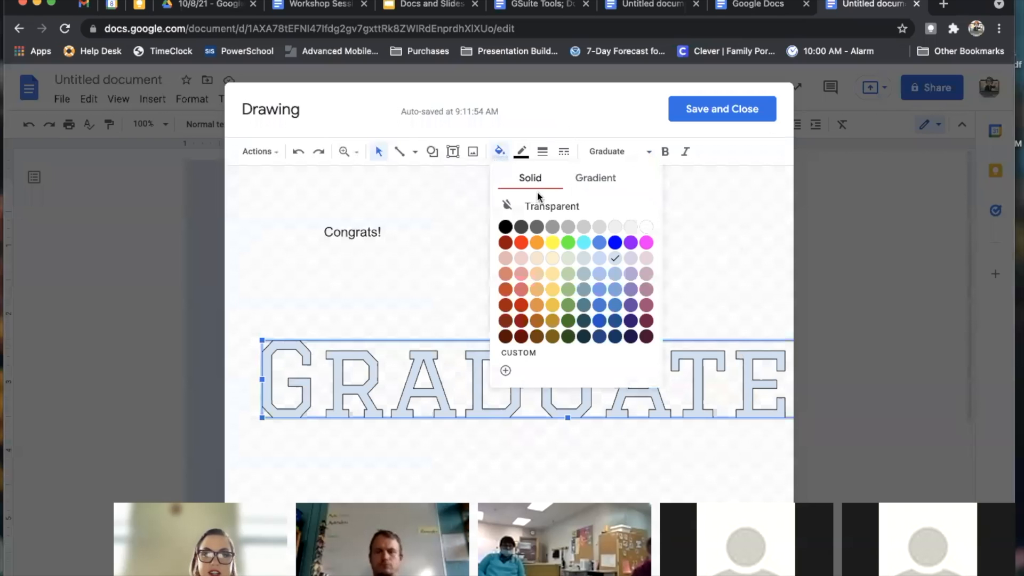
left_click(599, 321)
Outline the "Graduates!" word art in dark yellow, save the drawing into the document and select it there.
left_click(521, 151)
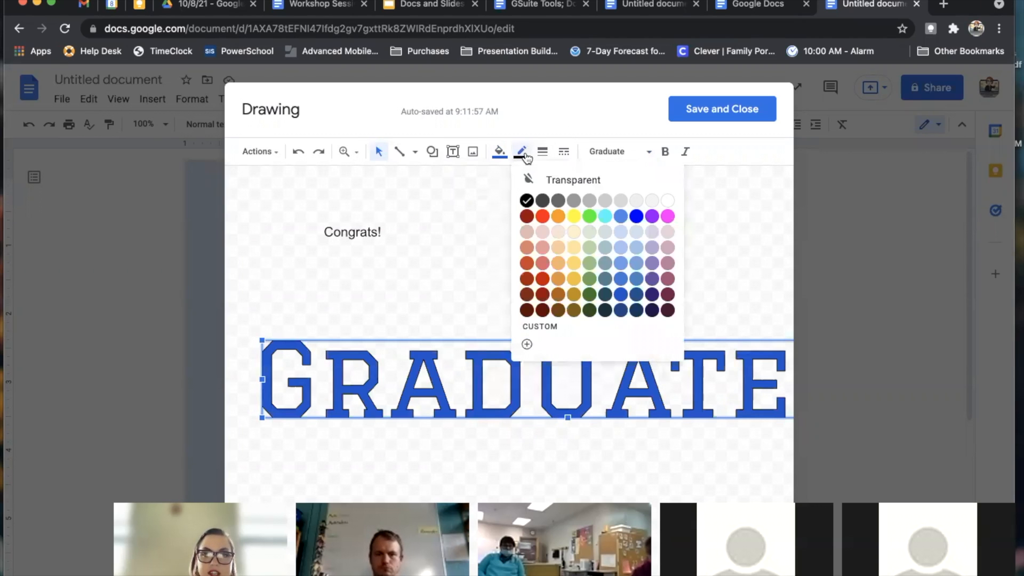
left_click(576, 282)
scroll(535, 370, "down", 5)
scroll(535, 370, "right", 2)
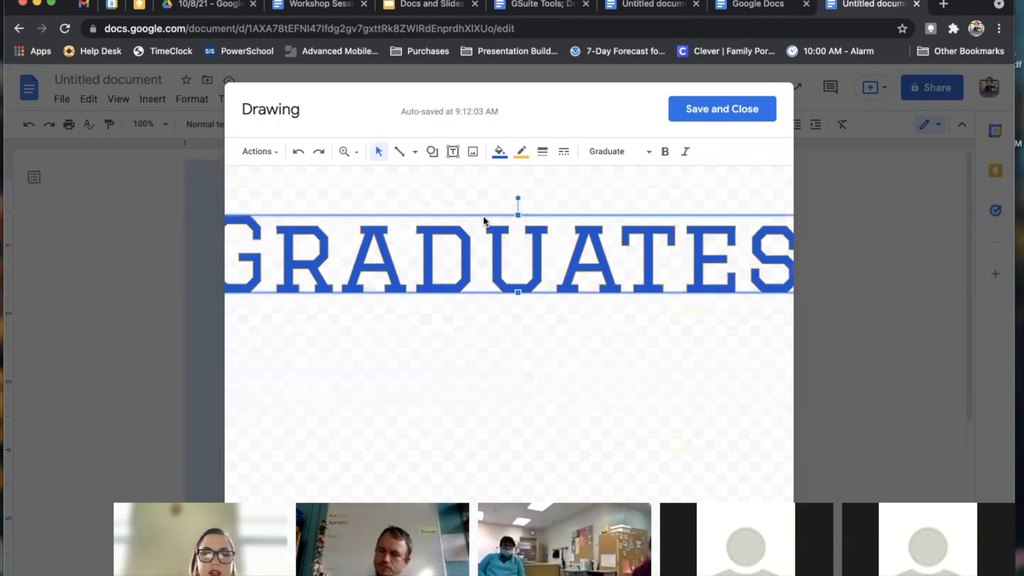
left_click(729, 109)
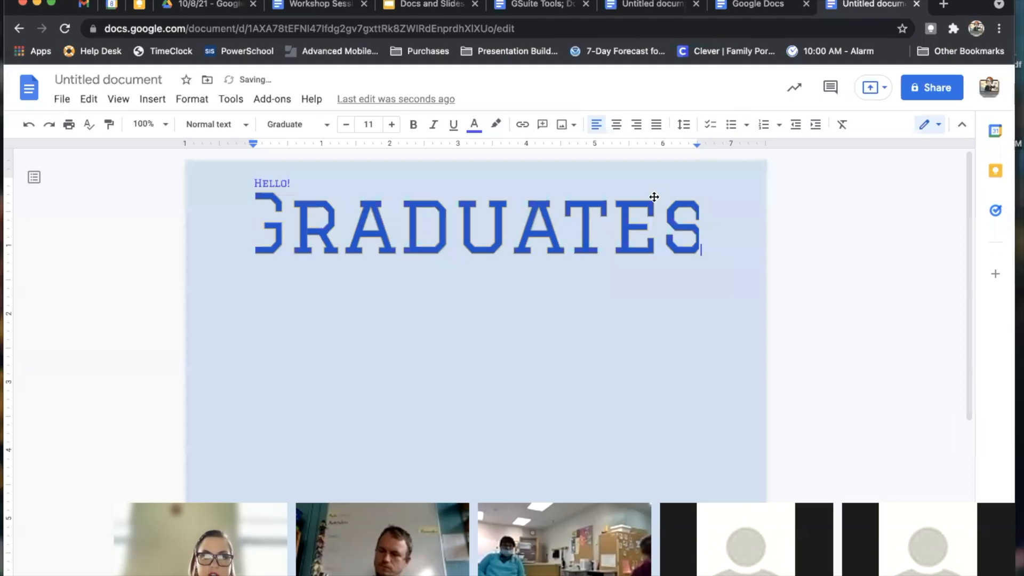
left_click(653, 200)
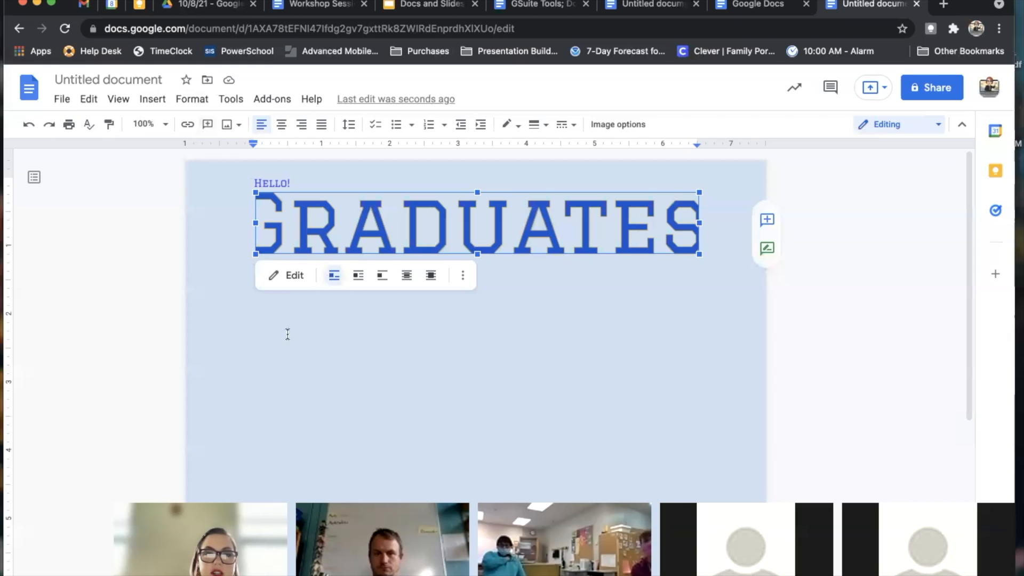
Start a new drawing in the document and draw a large oval on the left half of the canvas.
left_click(161, 101)
mouse_move(179, 172)
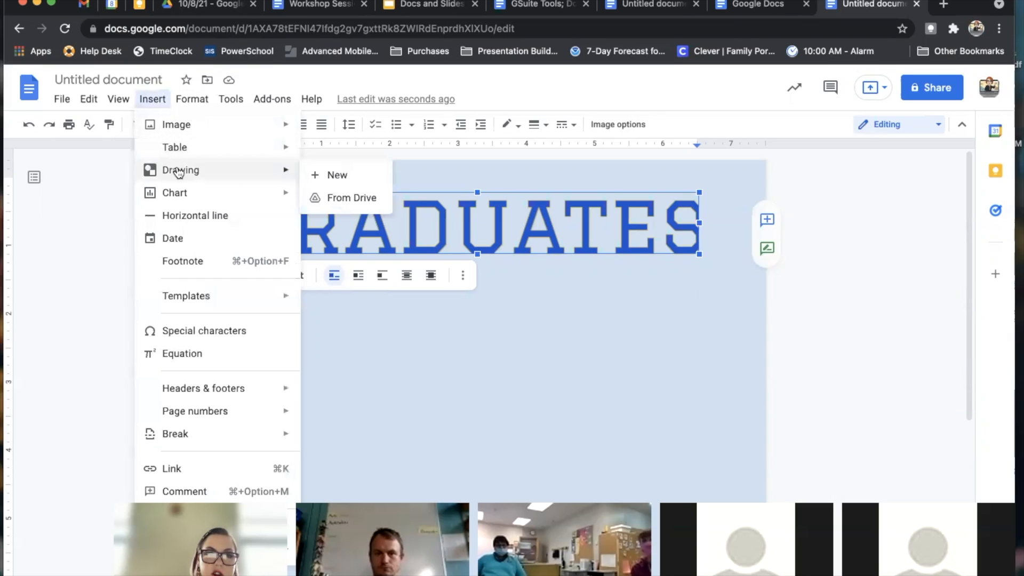
left_click(329, 175)
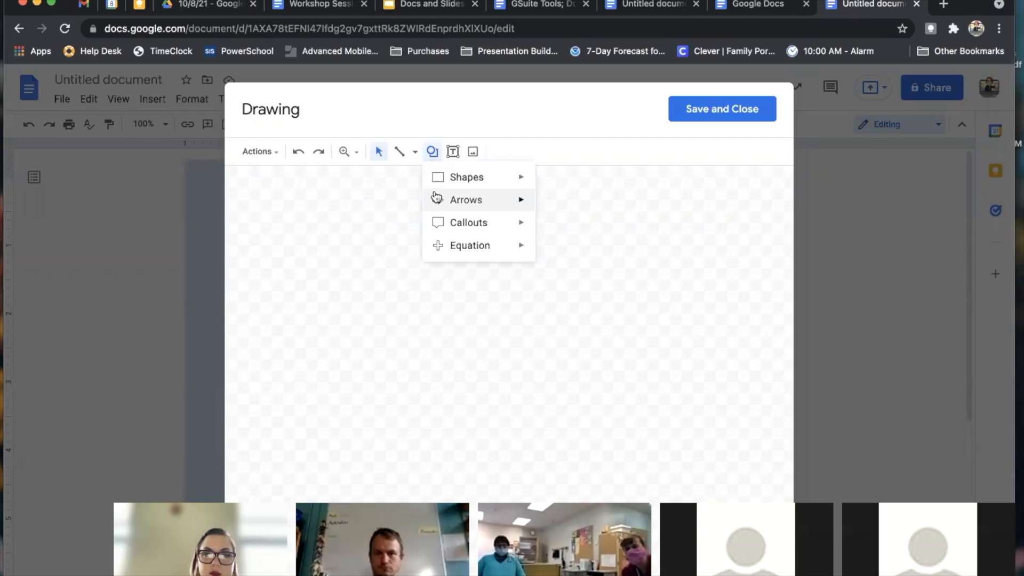
mouse_move(473, 176)
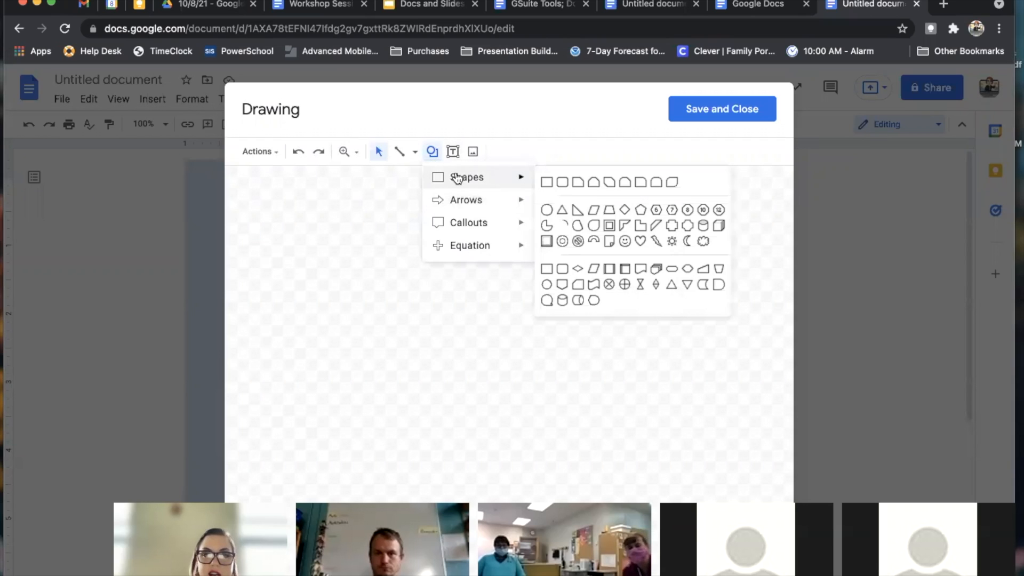
left_click(547, 210)
left_click_drag(298, 199, 521, 447)
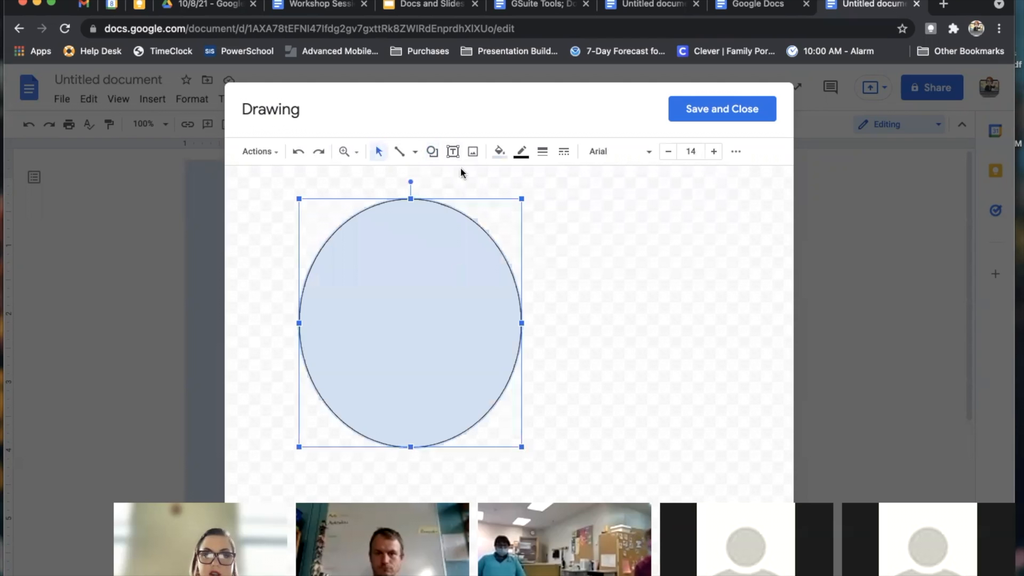
Draw a second large oval overlapping the first one's right edge, and shift the first oval slightly left.
left_click(432, 152)
mouse_move(464, 176)
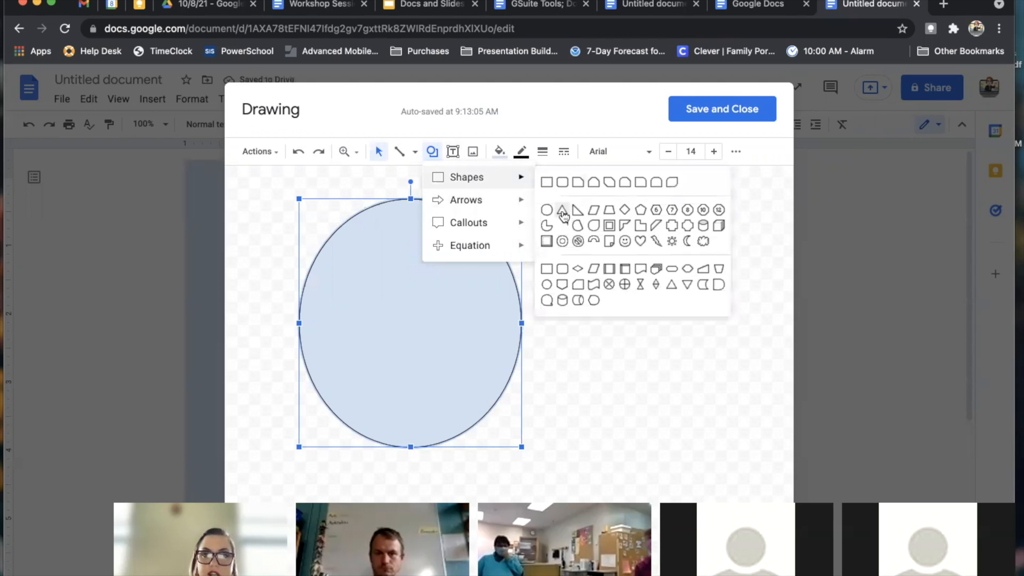
left_click(547, 210)
left_click_drag(477, 202, 723, 471)
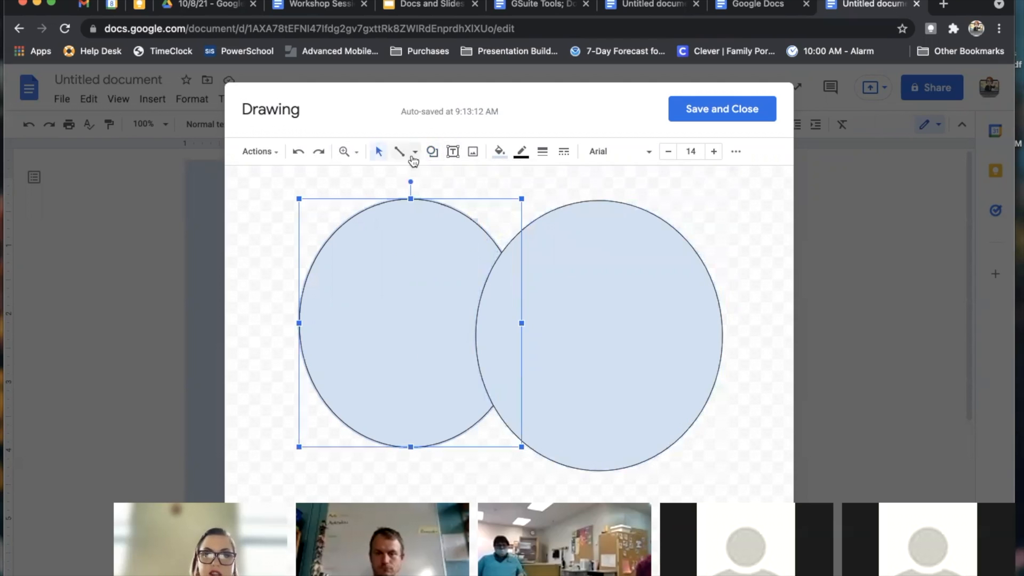
left_click_drag(411, 286, 391, 286)
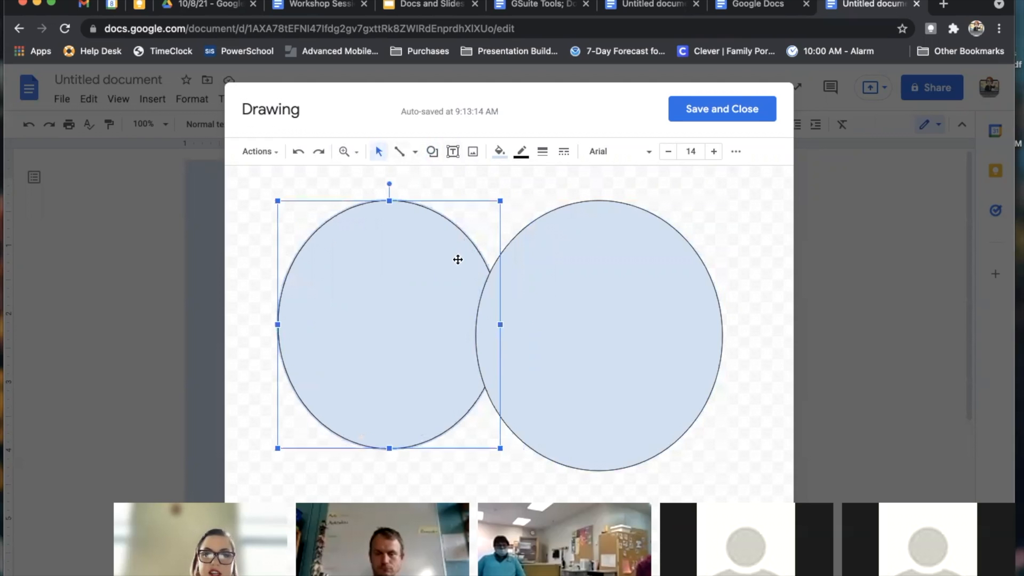
Make the fill of both ovals transparent.
left_click(499, 151)
left_click(559, 207)
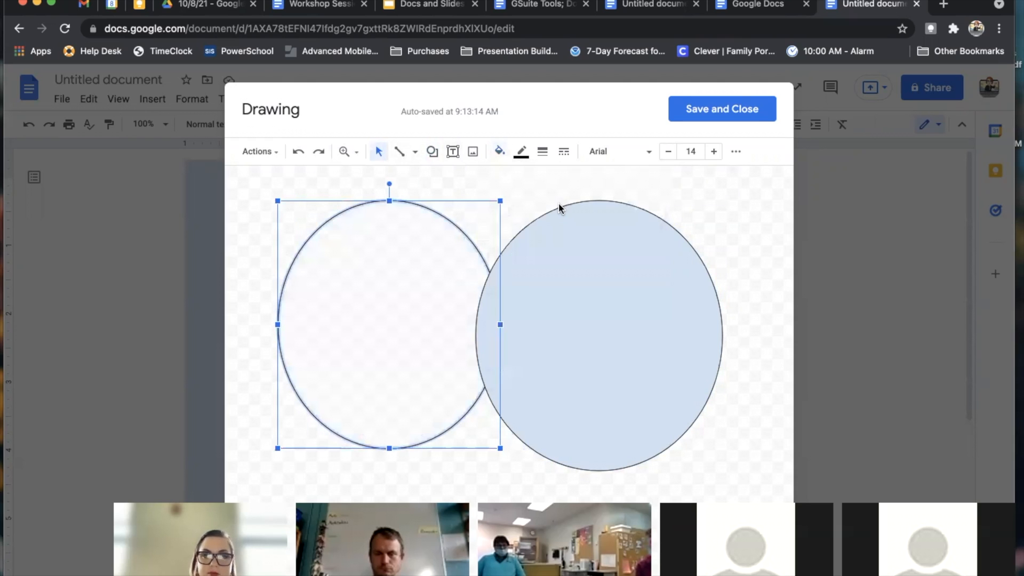
left_click(583, 288)
left_click(499, 151)
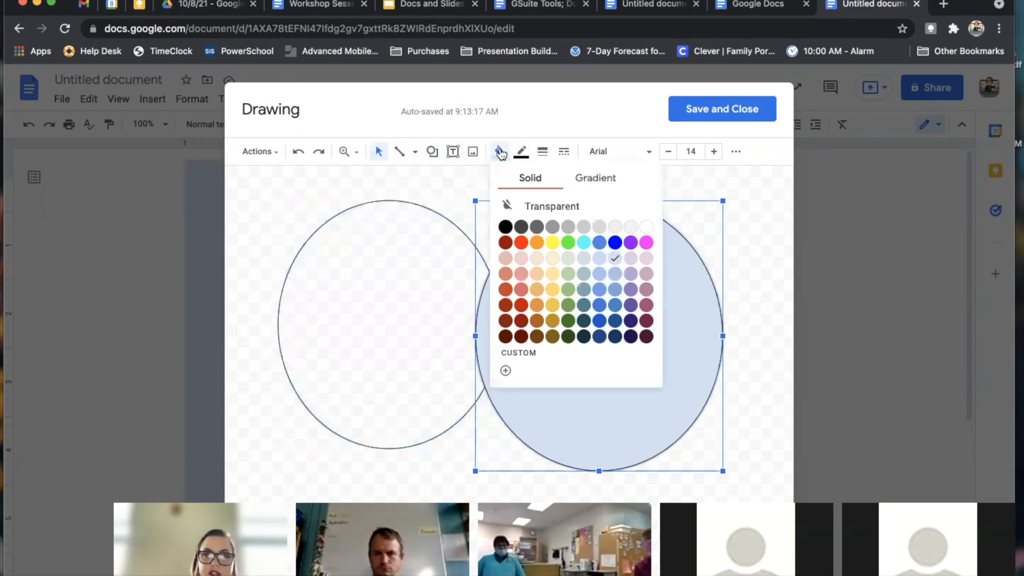
left_click(552, 206)
Move the right oval further over the left one to form a Venn diagram, and save the drawing into the document.
left_click_drag(630, 318, 575, 308)
left_click(727, 107)
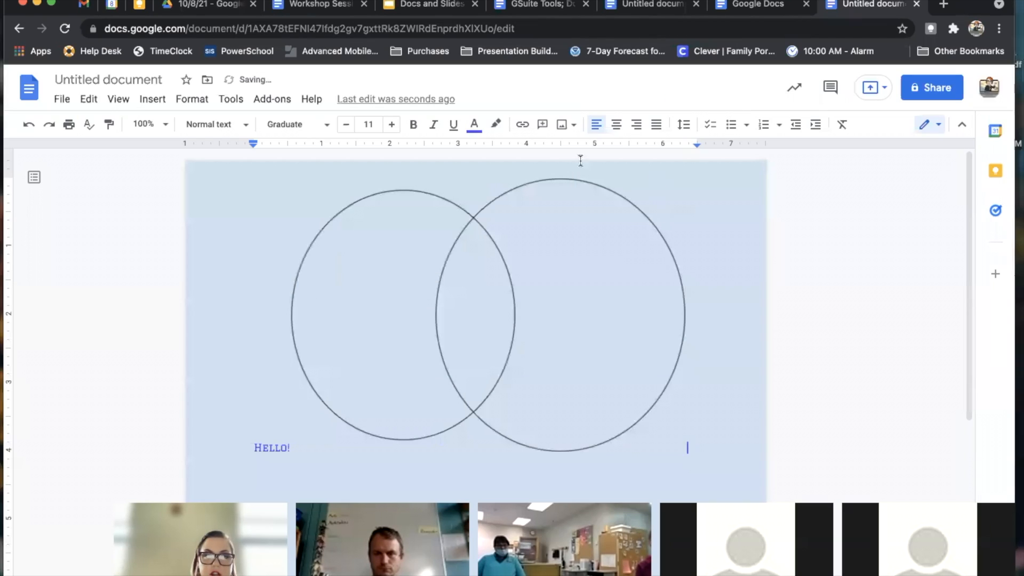
left_click(507, 274)
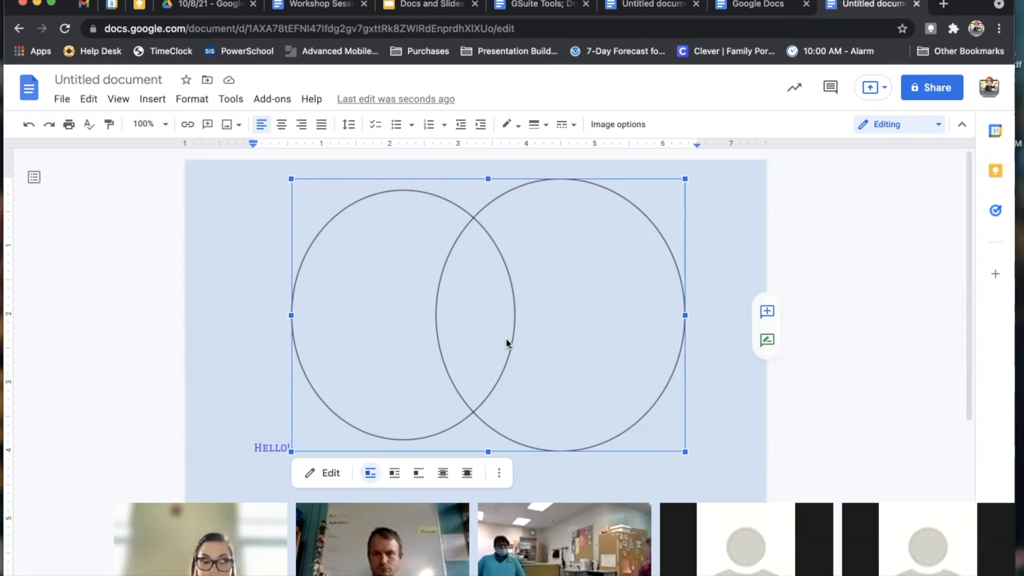
Check the Google Docs topic list in the Docs and Slides presentation, and return to the untitled document.
left_click(431, 5)
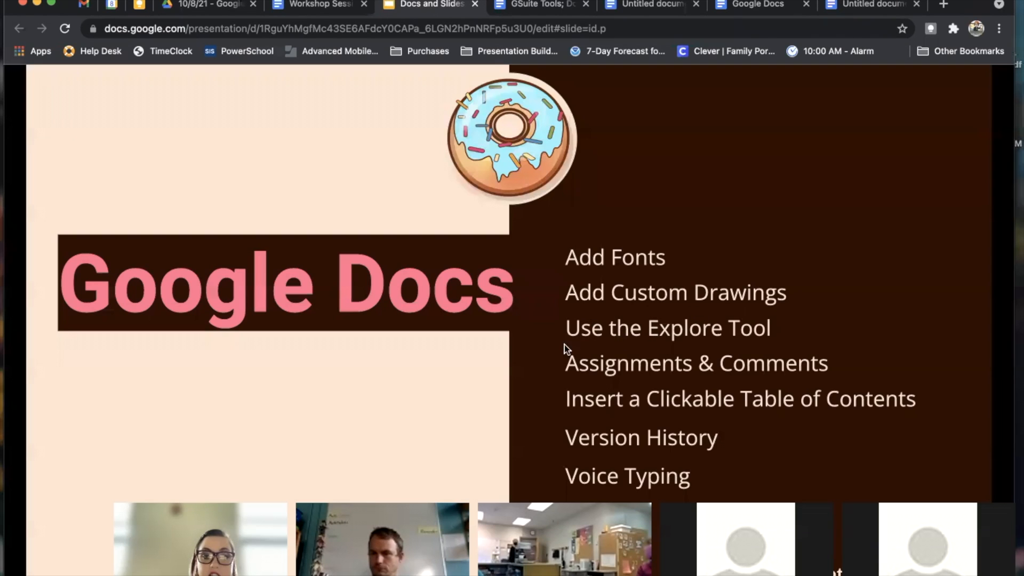
left_click(874, 6)
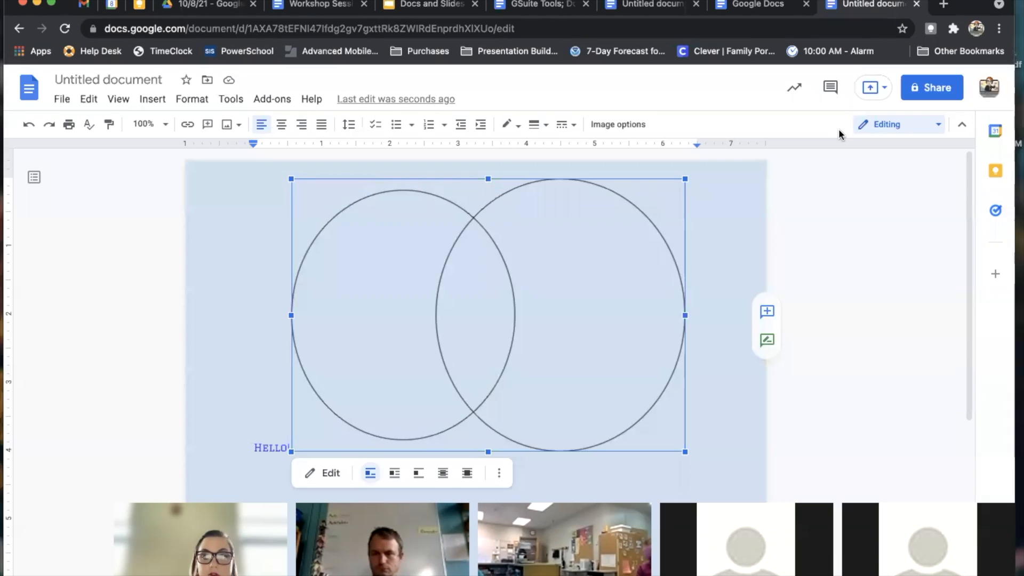
scroll(841, 299, "down", 2)
scroll(841, 299, "up", 4)
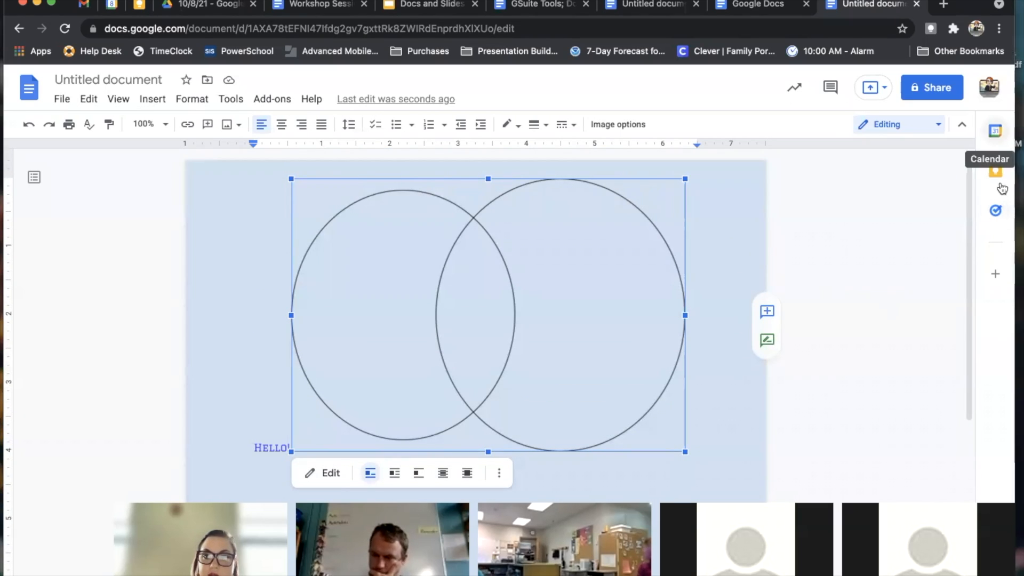
scroll(921, 372, "down", 6)
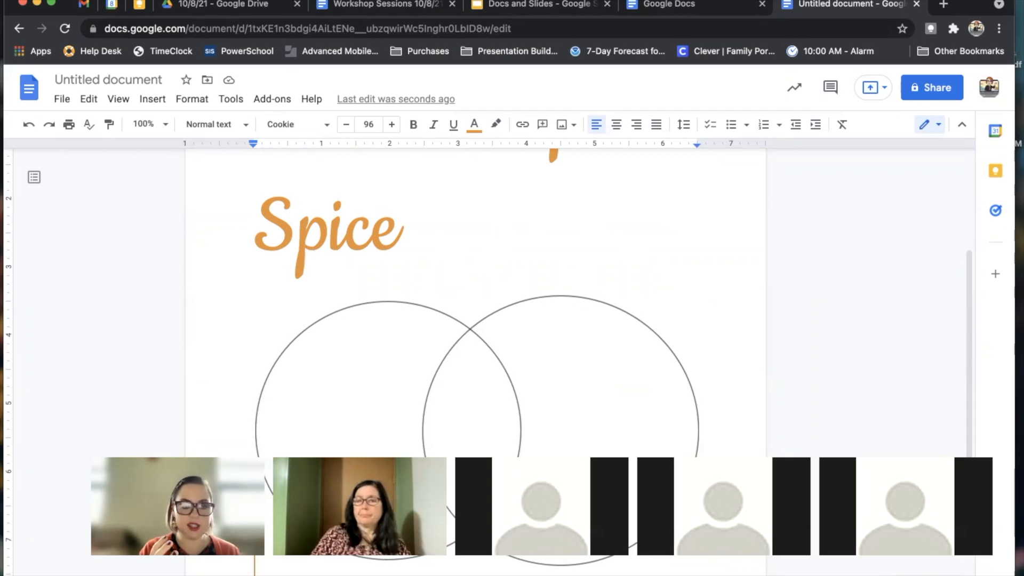
Open the Explore tool for the pumpkin spice document and look through its suggested topics, images and related research.
key("super+alt+shift+i")
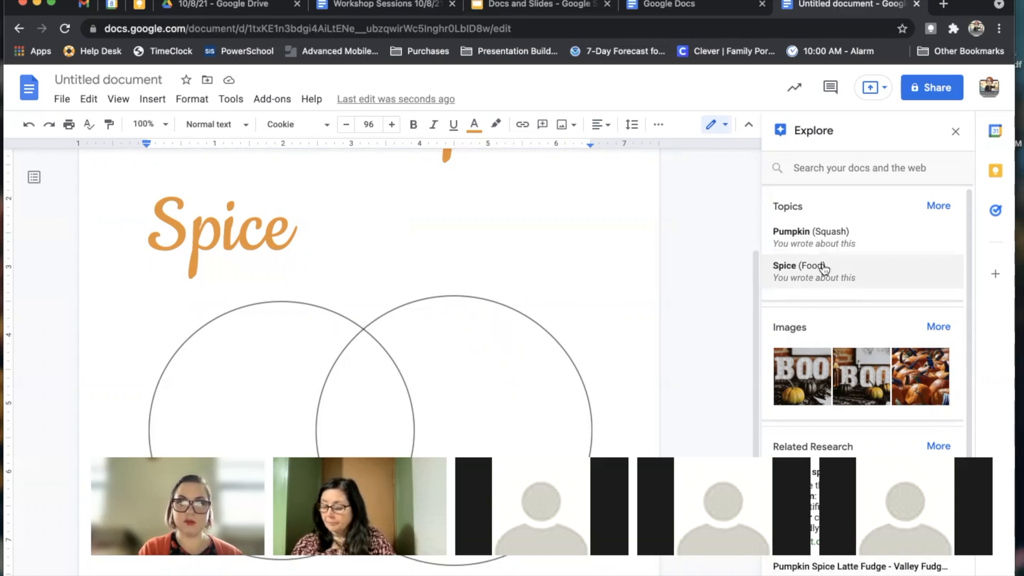
scroll(865, 260, "down", 3)
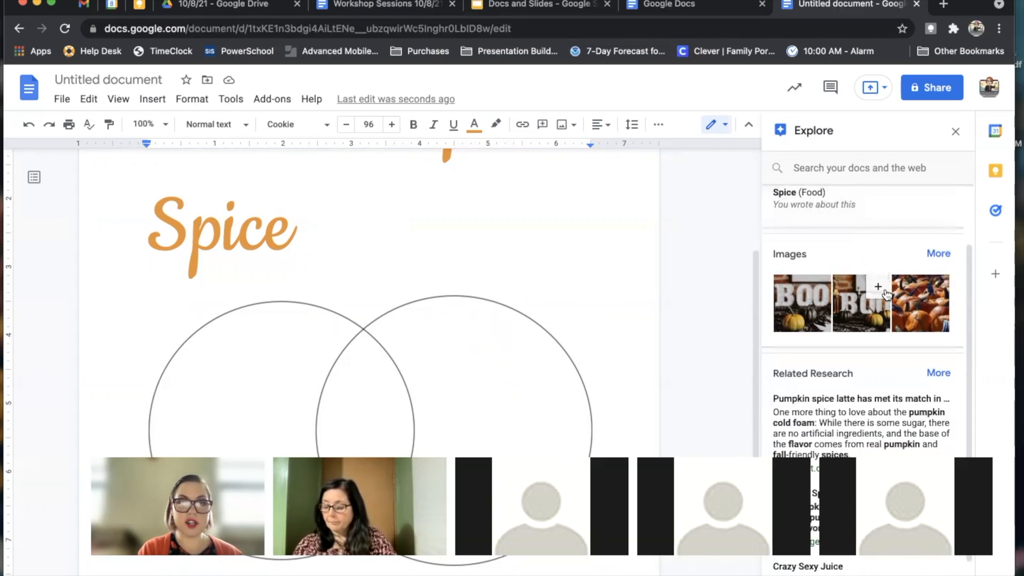
mouse_move(907, 318)
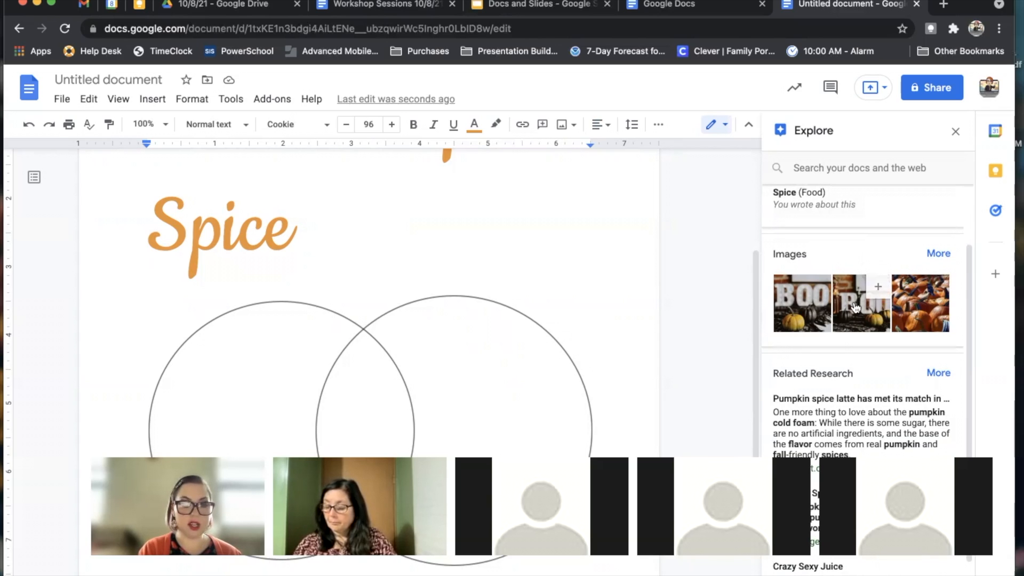
scroll(838, 421, "down", 1)
scroll(836, 420, "up", 3)
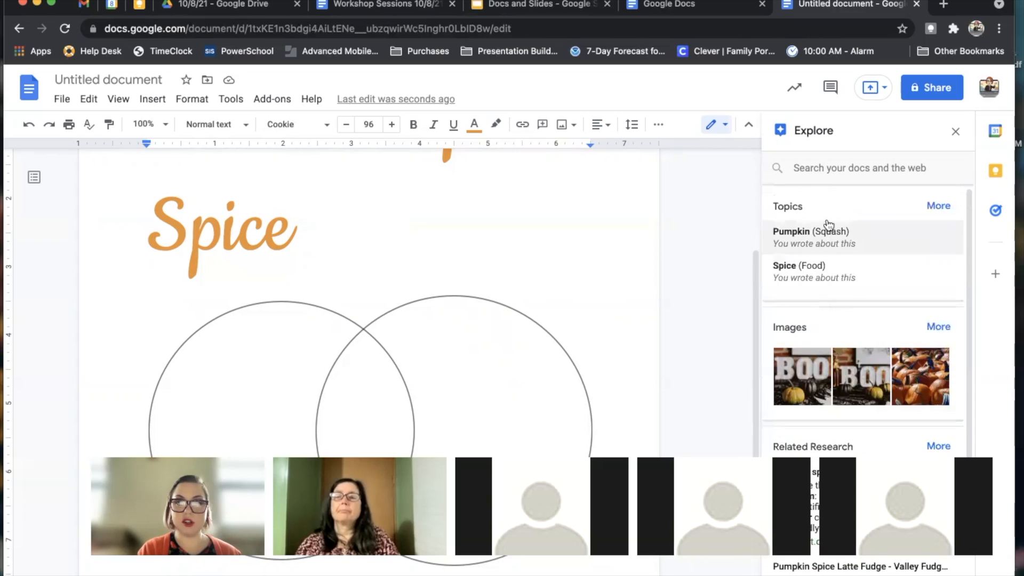
Search Explore for "jack o'lantern" and show the matching Drive files.
left_click(831, 166)
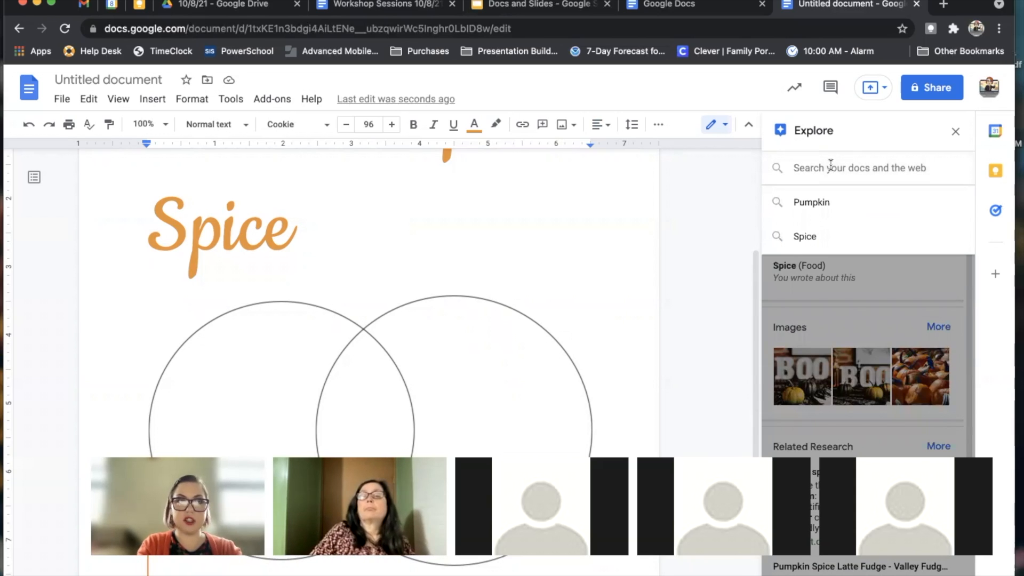
type("jack o'lan")
left_click(803, 210)
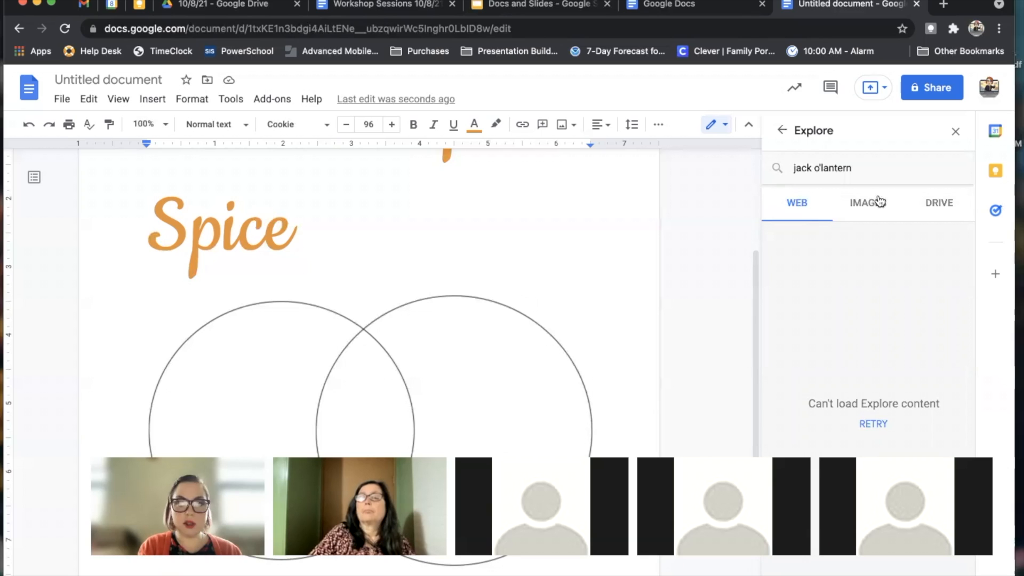
left_click(933, 208)
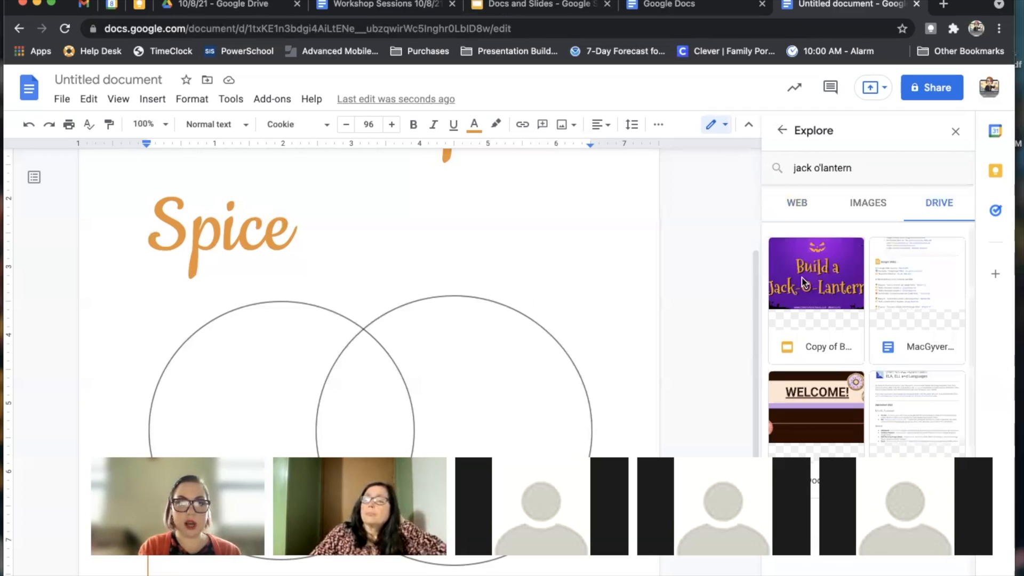
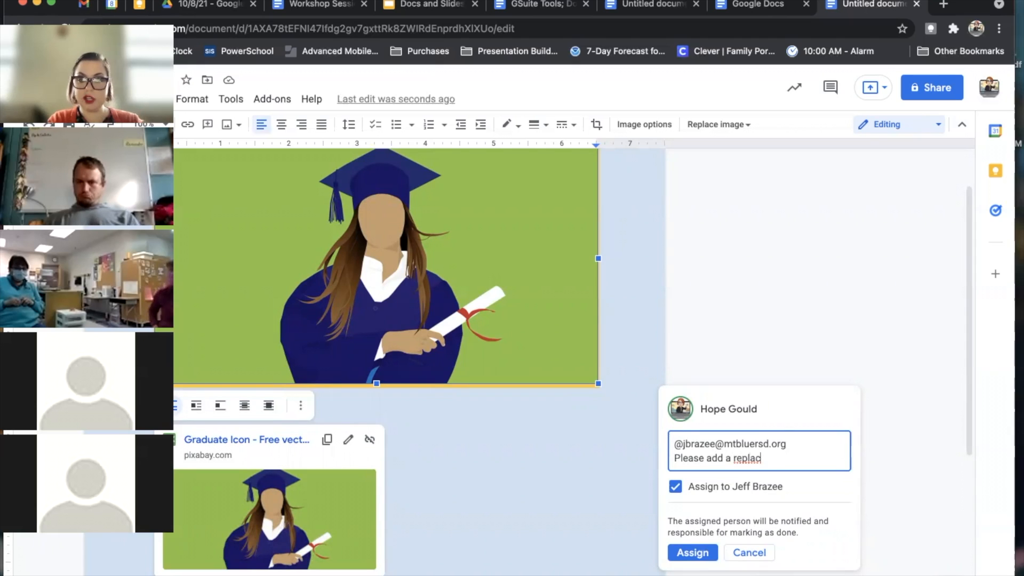
Finish the image comment as "Please add a replacement image", assign it to the mentioned colleague and share the file with comment access.
type("image")
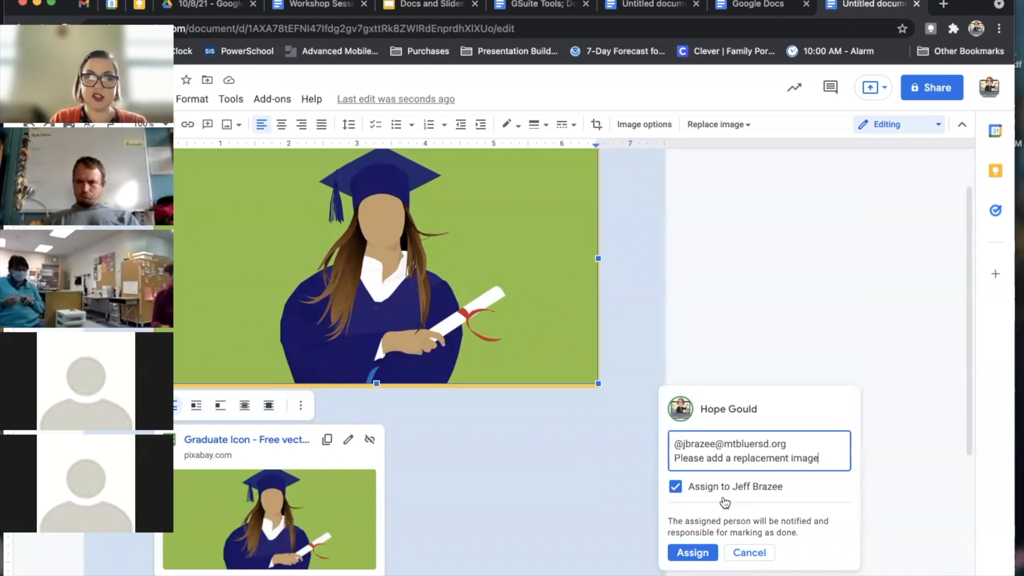
left_click(693, 553)
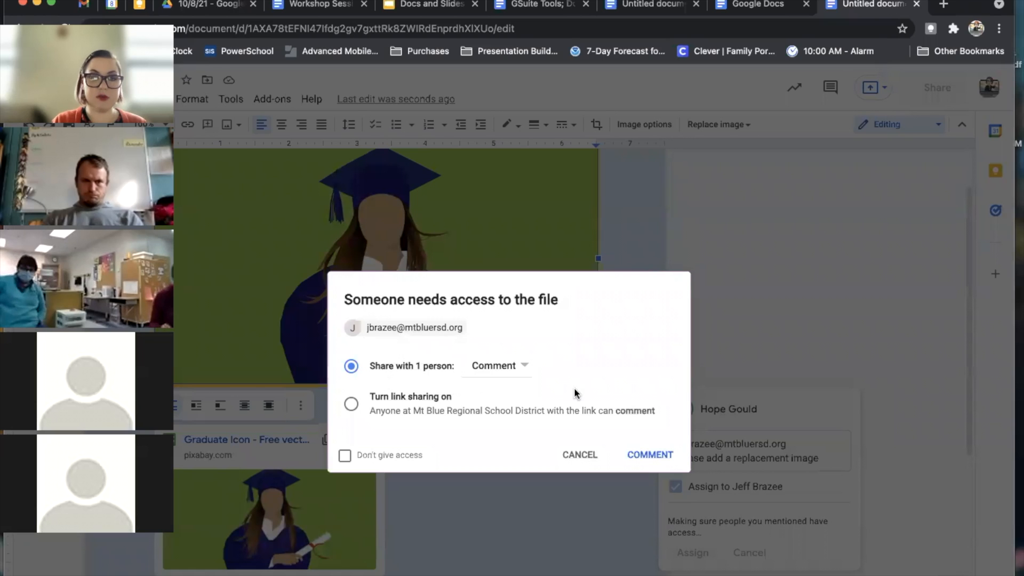
left_click(657, 457)
Add a second comment on the graduate image reading "I don't think this picture is a good fit".
left_click(667, 257)
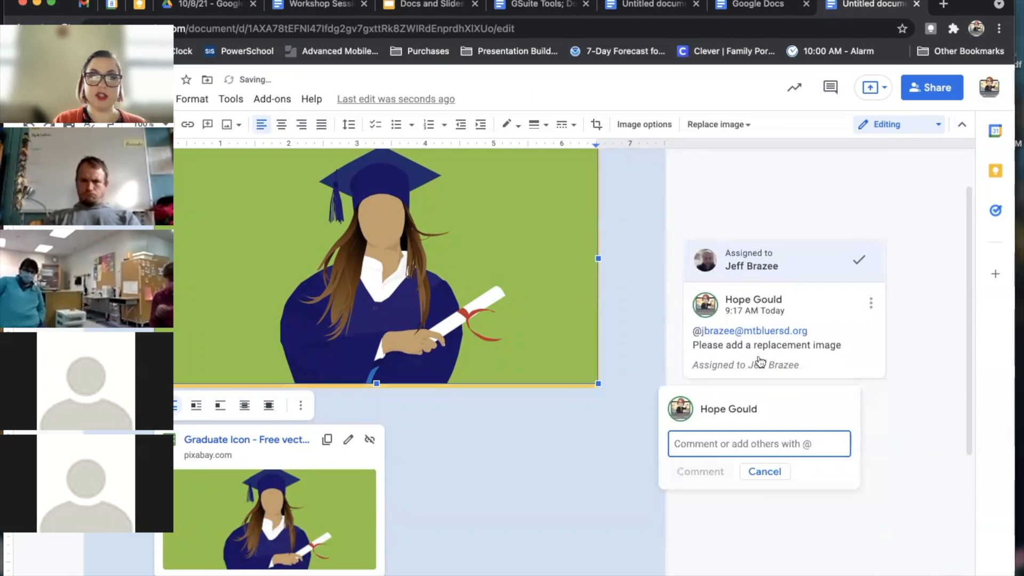
type("I don't think this picture is a good fit")
left_click(699, 483)
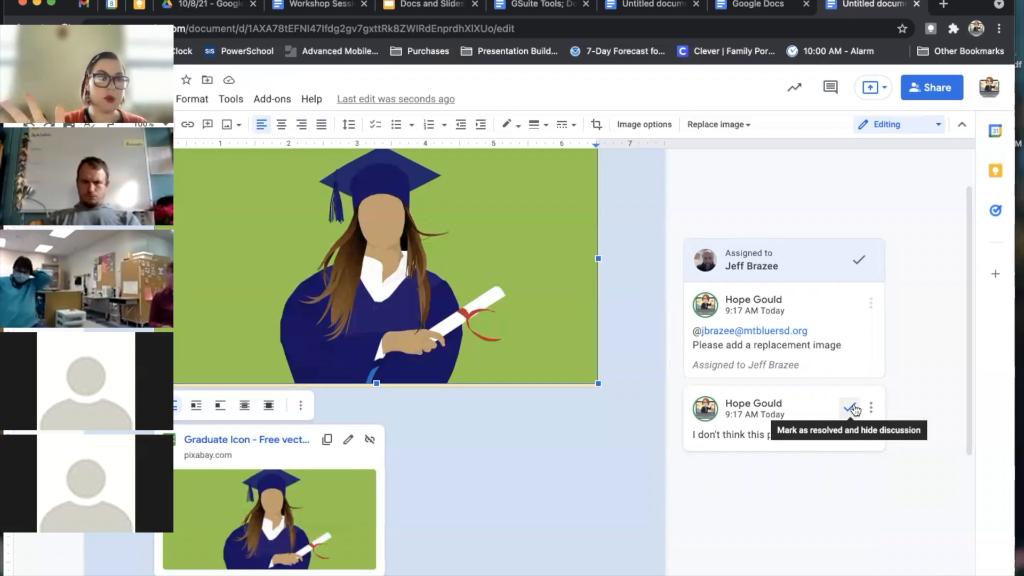
Open the graduate document's version history and preview the October 8, 9:08 AM version and the current 9:16 AM version.
left_click(749, 4)
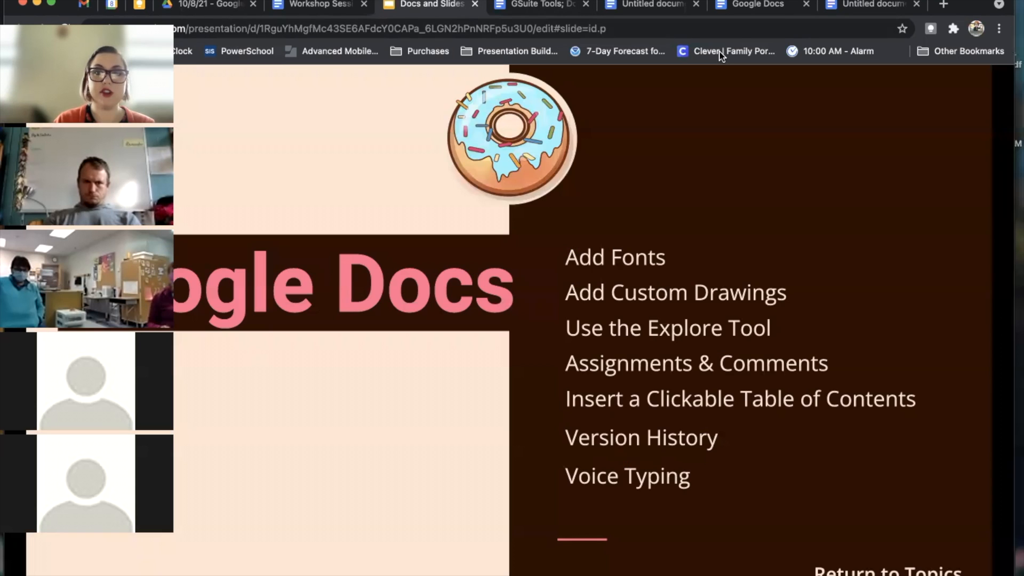
left_click(861, 4)
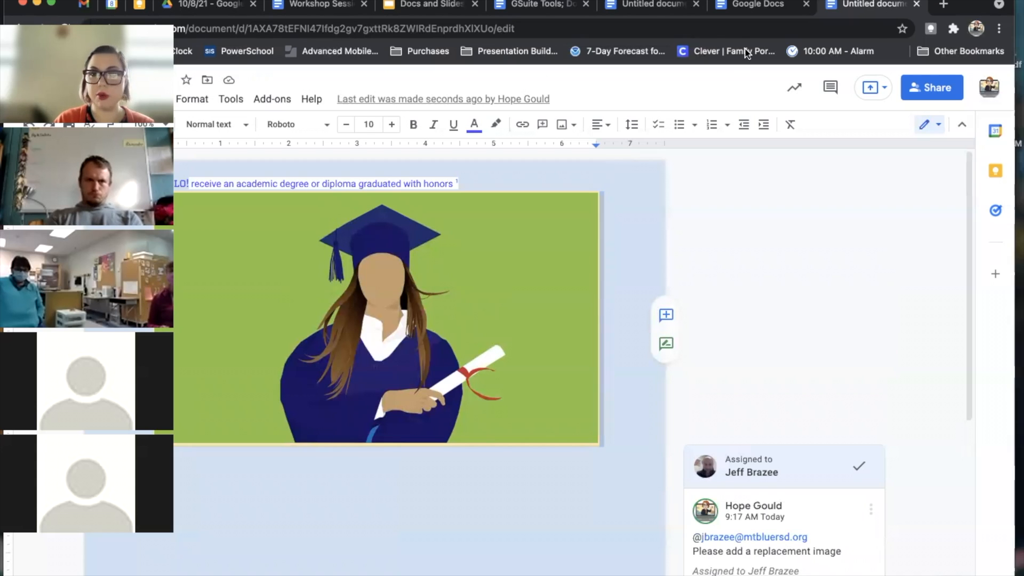
left_click(63, 102)
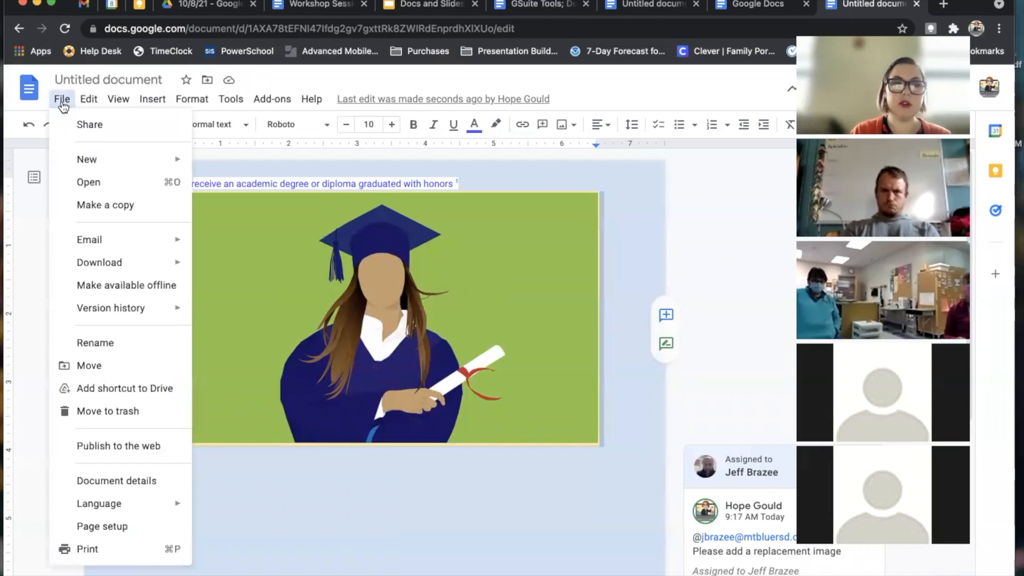
mouse_move(104, 315)
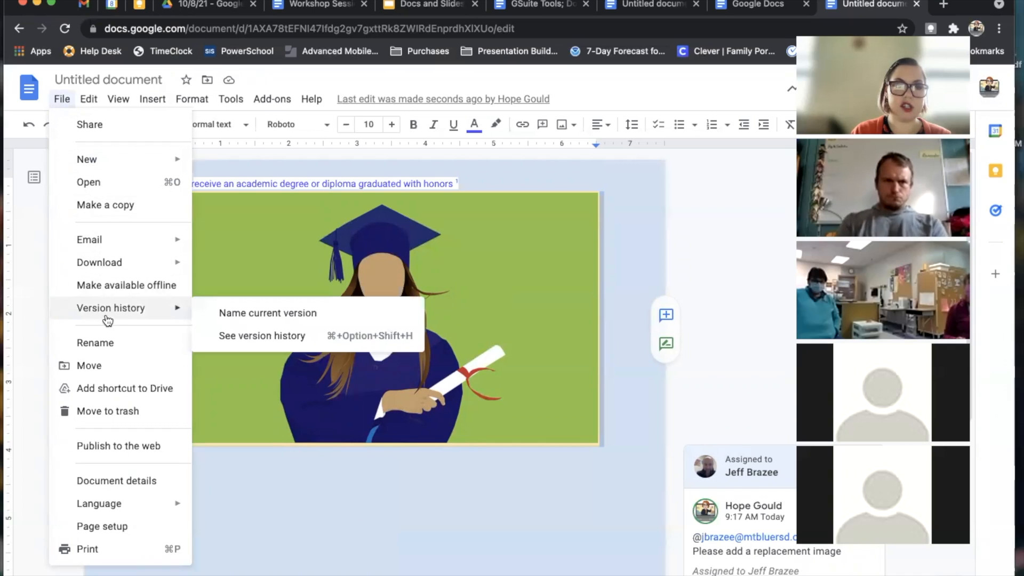
left_click(263, 340)
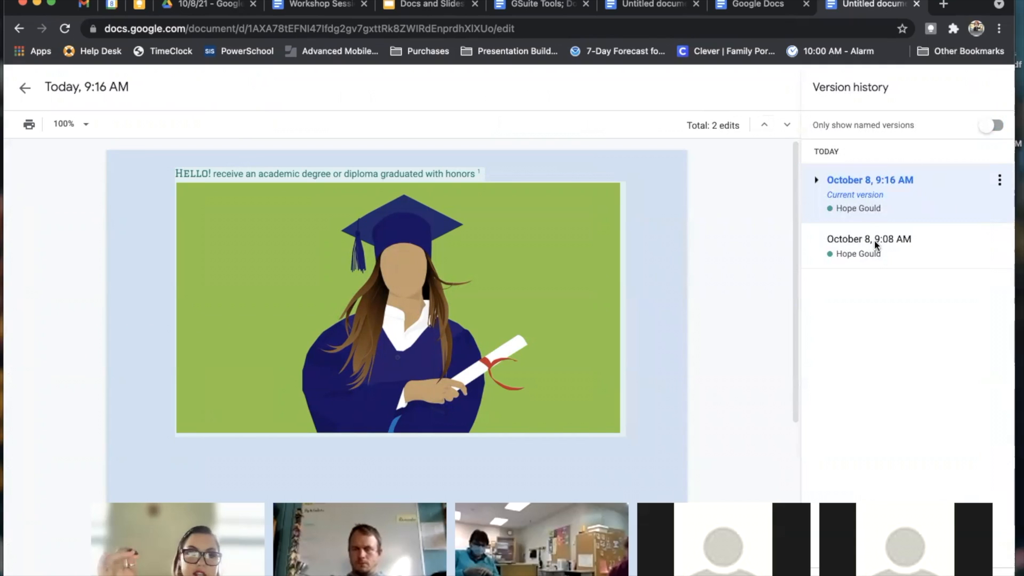
left_click(840, 234)
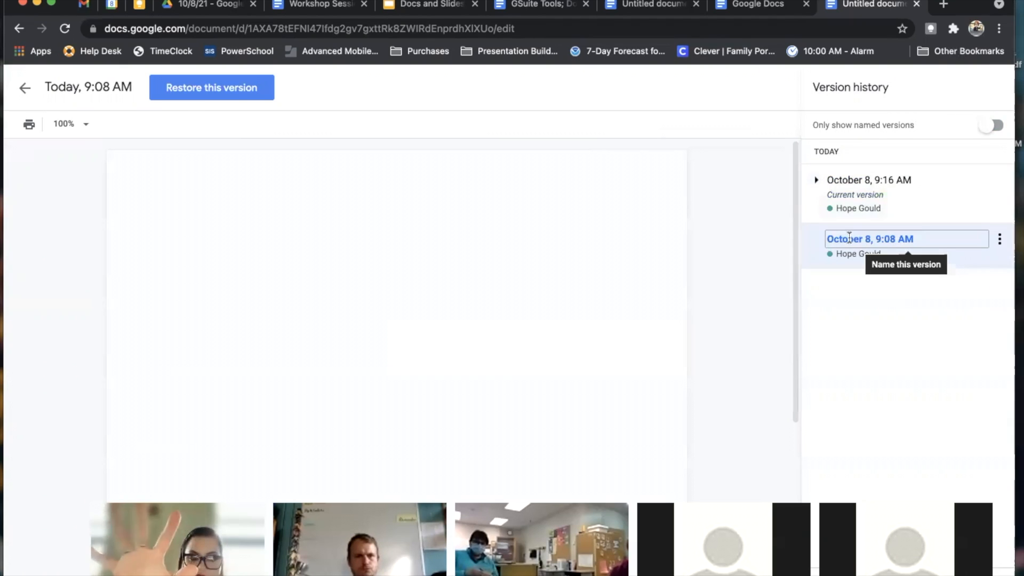
left_click(920, 201)
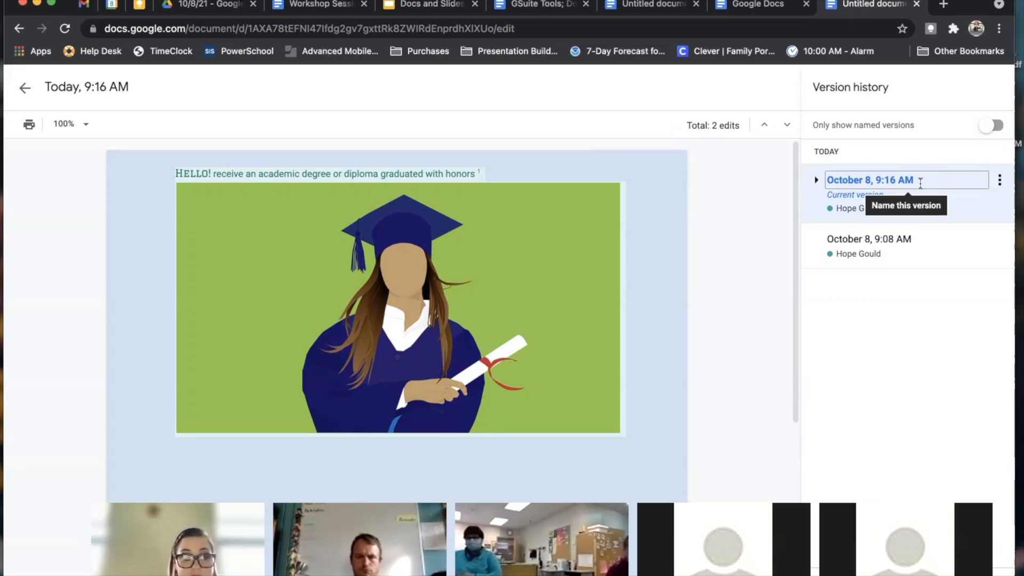
Check the topic list on the Google Docs slide, and return from version history to the graduate document.
left_click(431, 5)
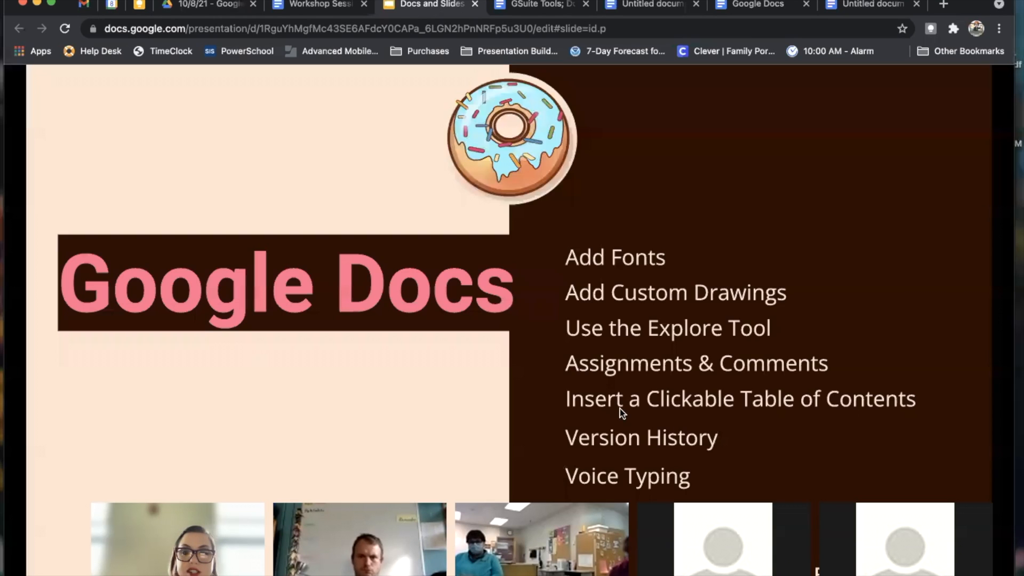
left_click(870, 4)
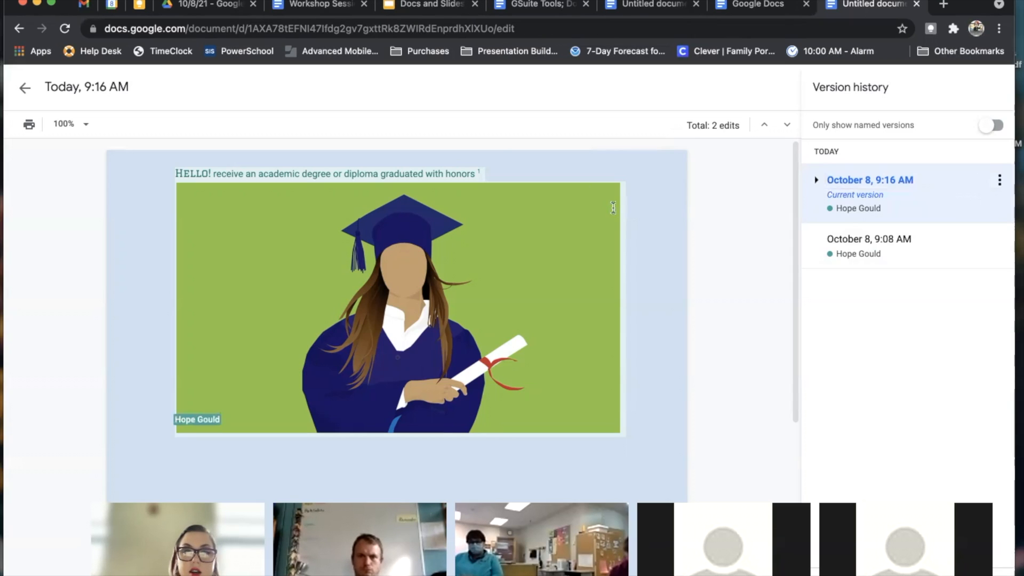
left_click(25, 91)
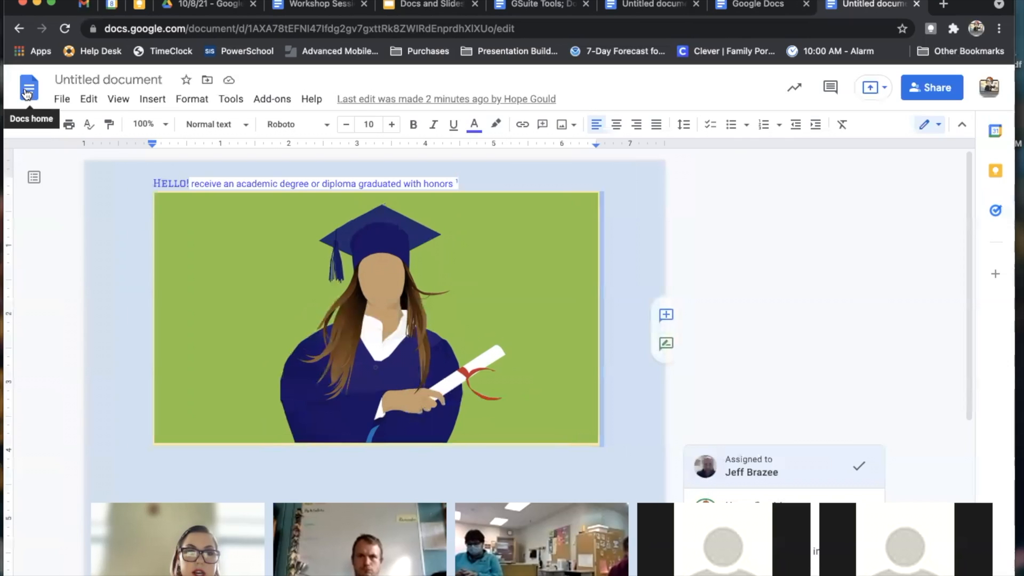
left_click(238, 104)
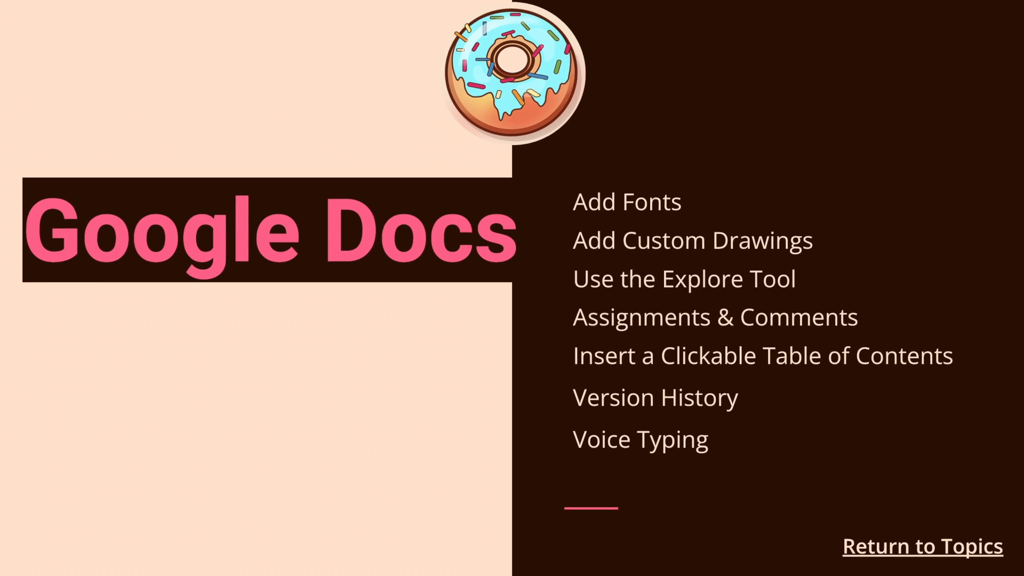
Apply Heading 1 to the "Hello!Pumpkin Spice" title and Heading 2 to the jack-o'-lantern paragraph below it.
left_click_drag(256, 278, 670, 393)
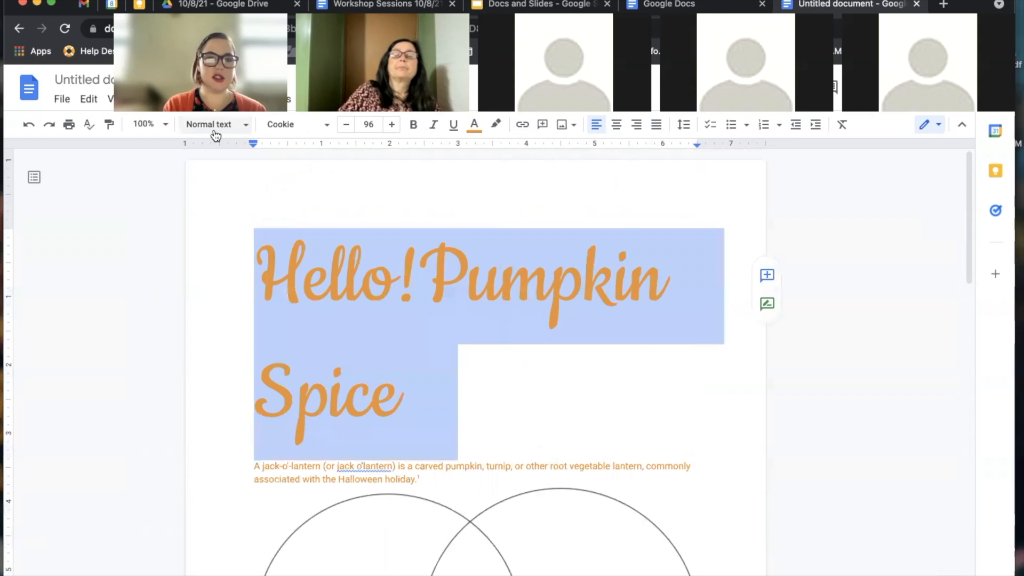
left_click(216, 128)
left_click(246, 336)
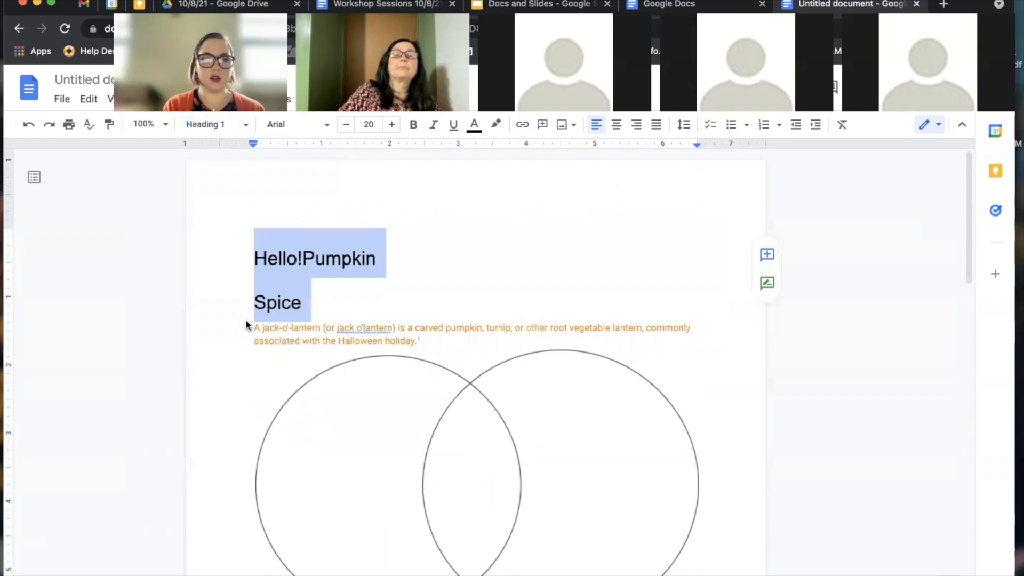
left_click(276, 339)
triple_click(444, 341)
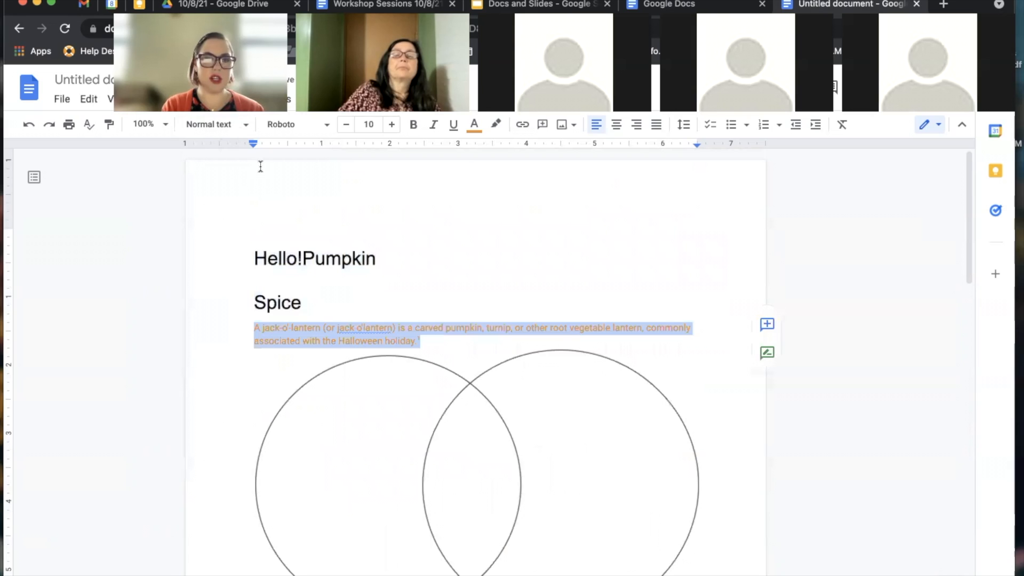
left_click(210, 127)
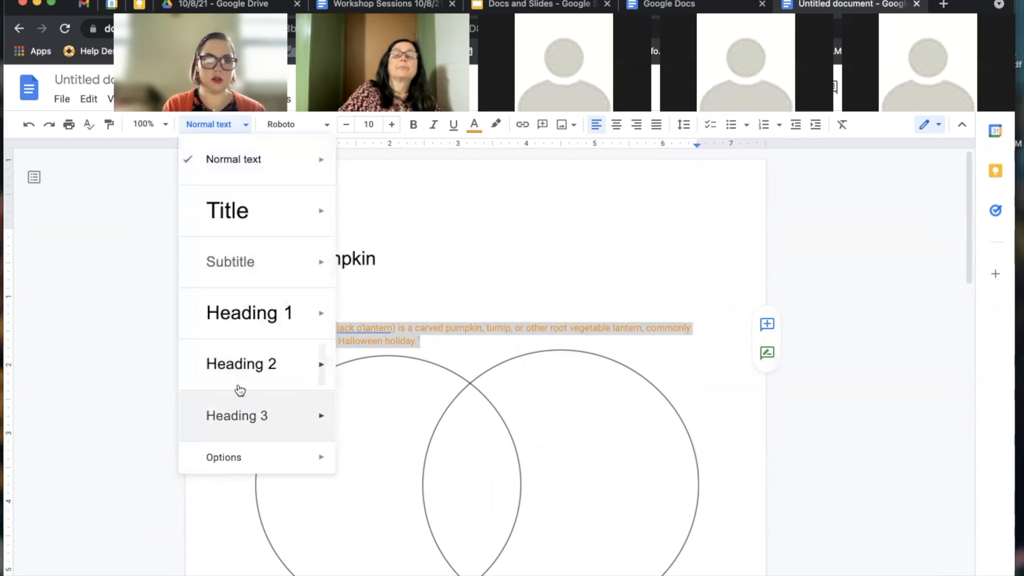
left_click(251, 373)
Insert a table of contents with blue links above the "Spice" heading and select its "Hello!Pumpkin" entry.
left_click(214, 314)
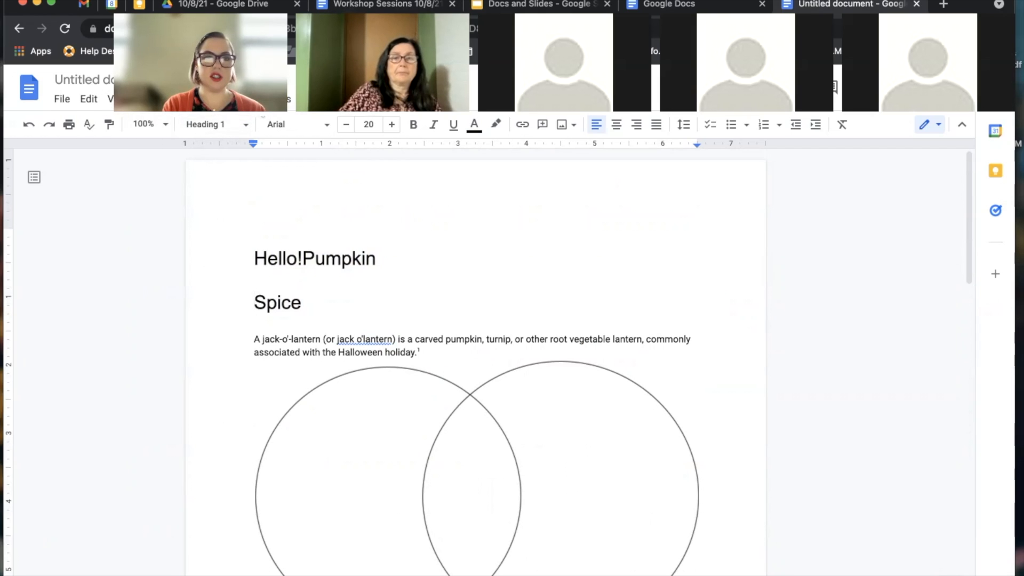
left_click(152, 100)
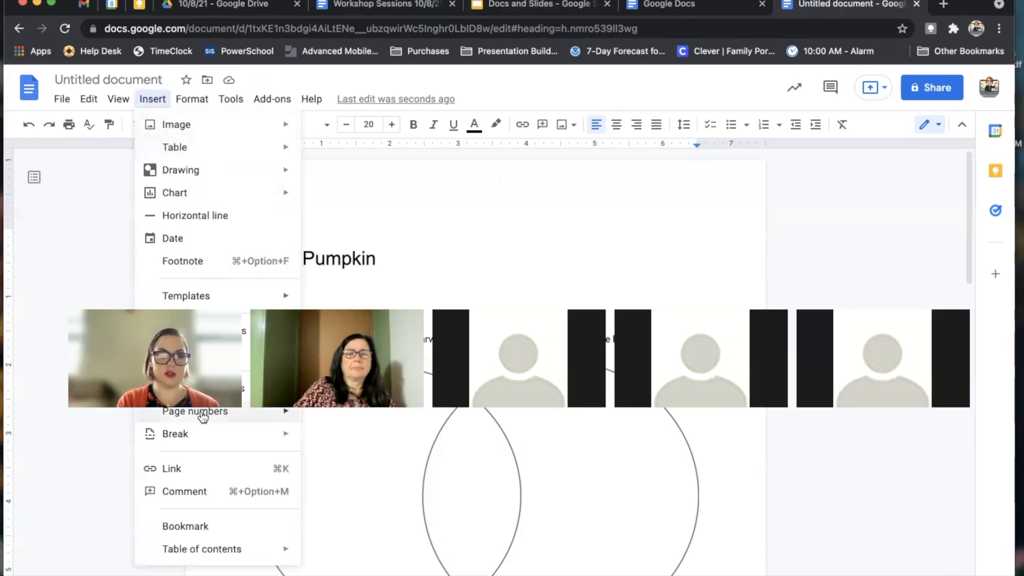
mouse_move(192, 549)
left_click(366, 522)
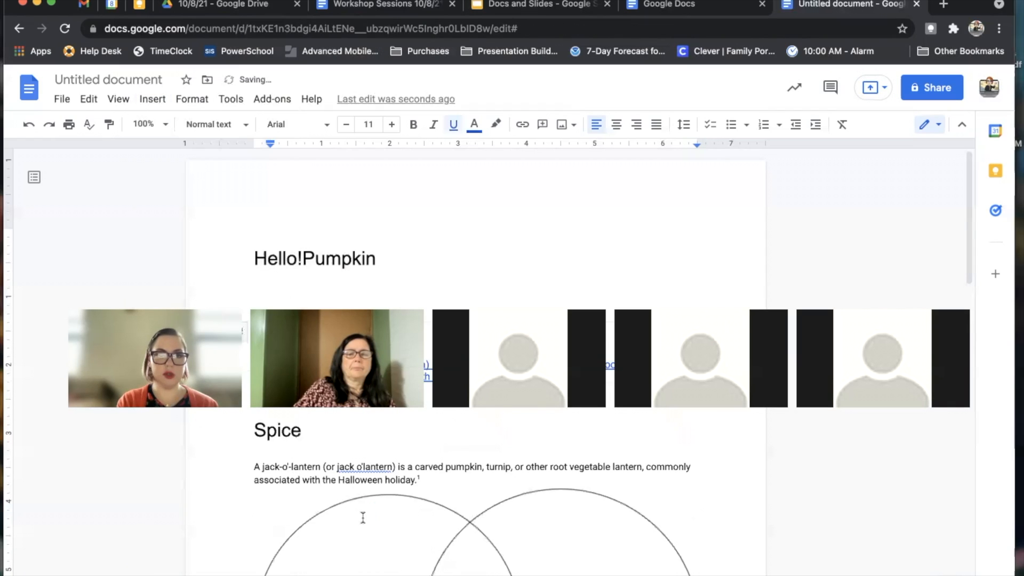
scroll(336, 512, "down", 3)
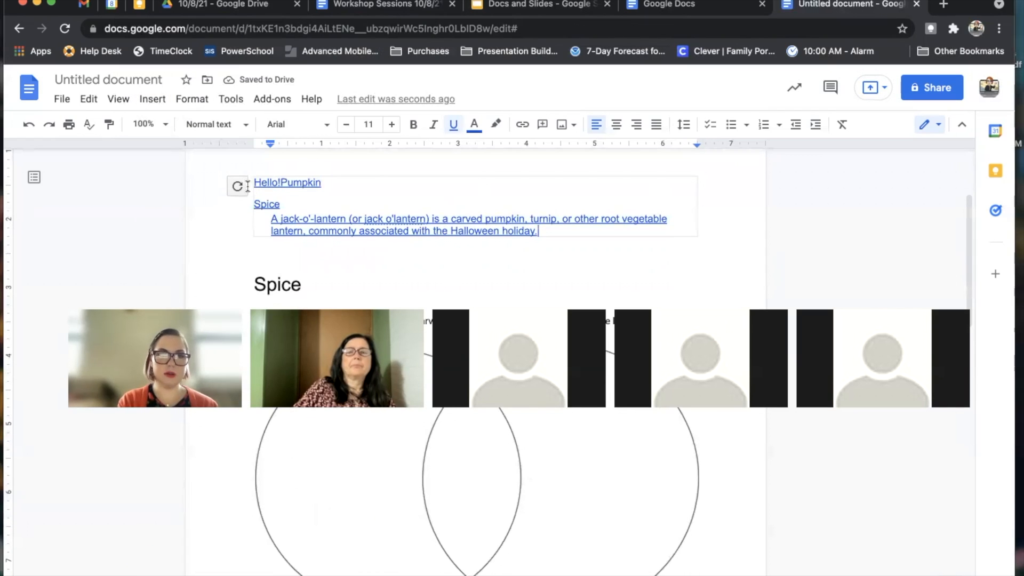
left_click(306, 181)
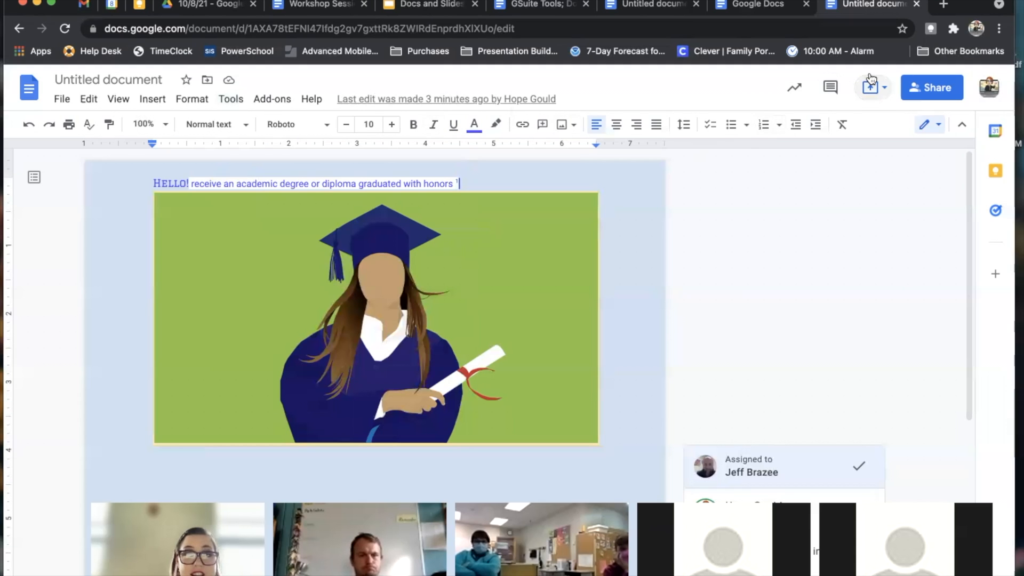
Start sharing the graduate document and save it under the name "Hello".
left_click(933, 89)
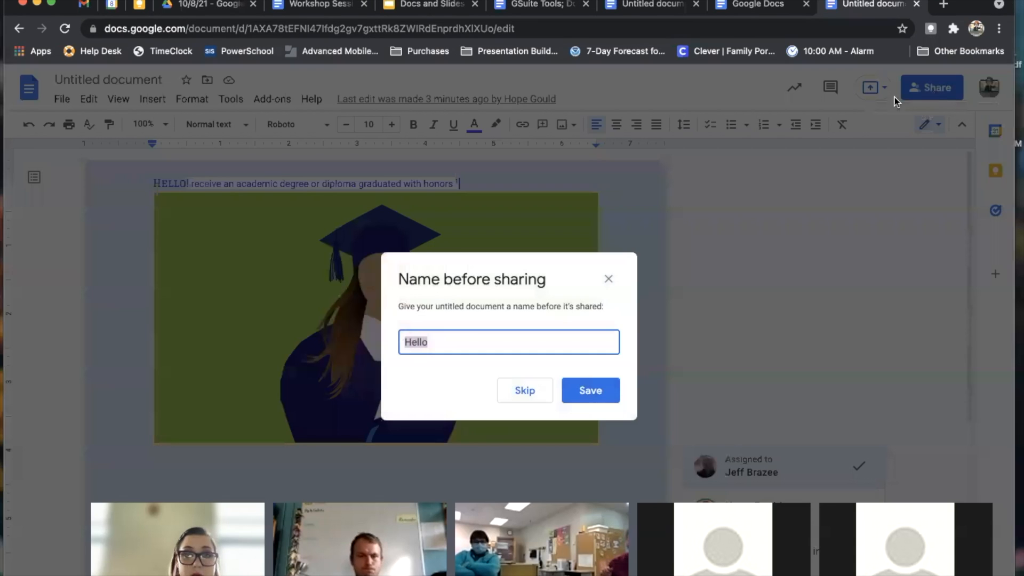
left_click(590, 390)
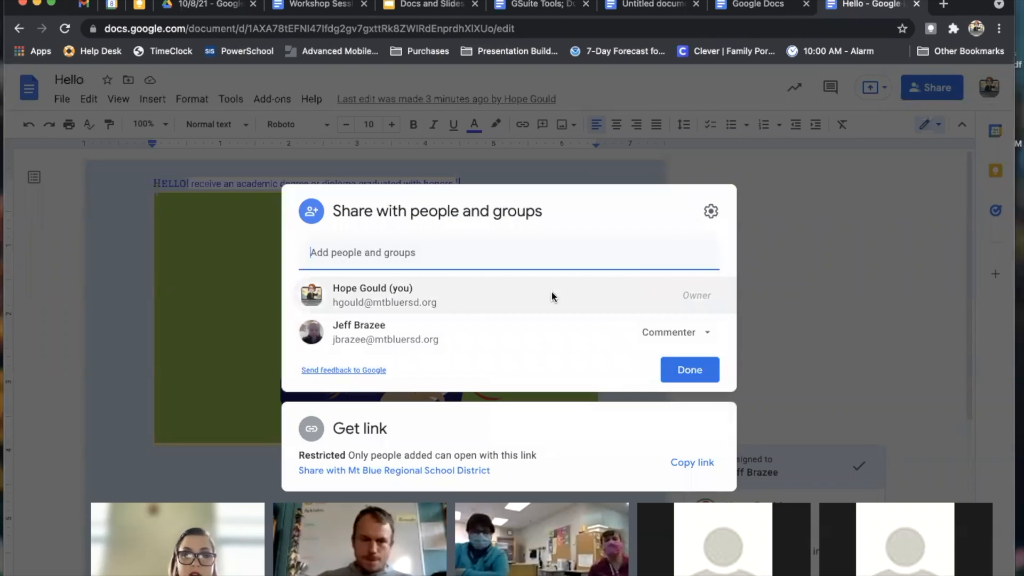
Give the existing collaborator Editor access and share the document link with Mt Blue Regional School District as Viewer.
mouse_move(516, 342)
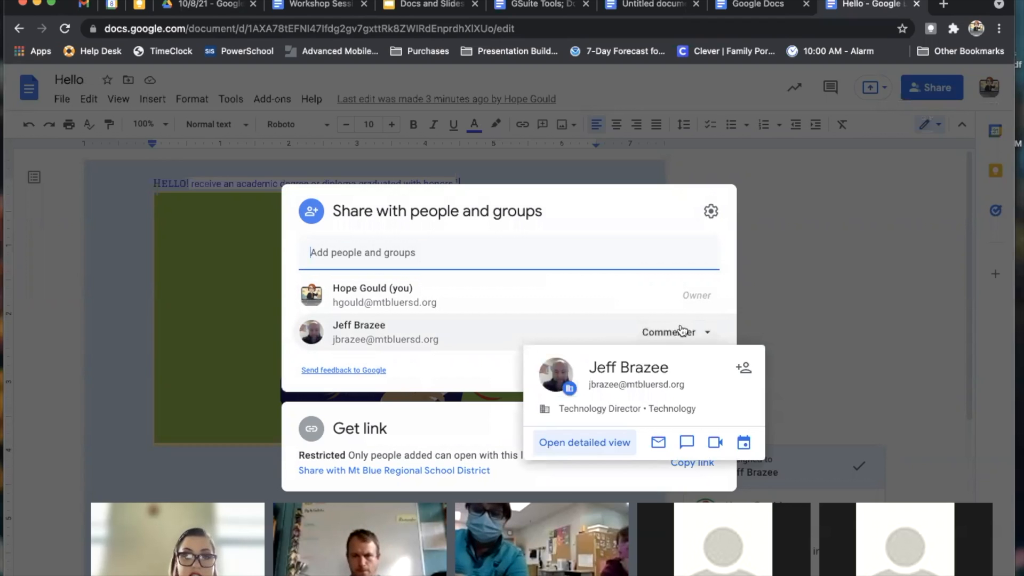
left_click(699, 334)
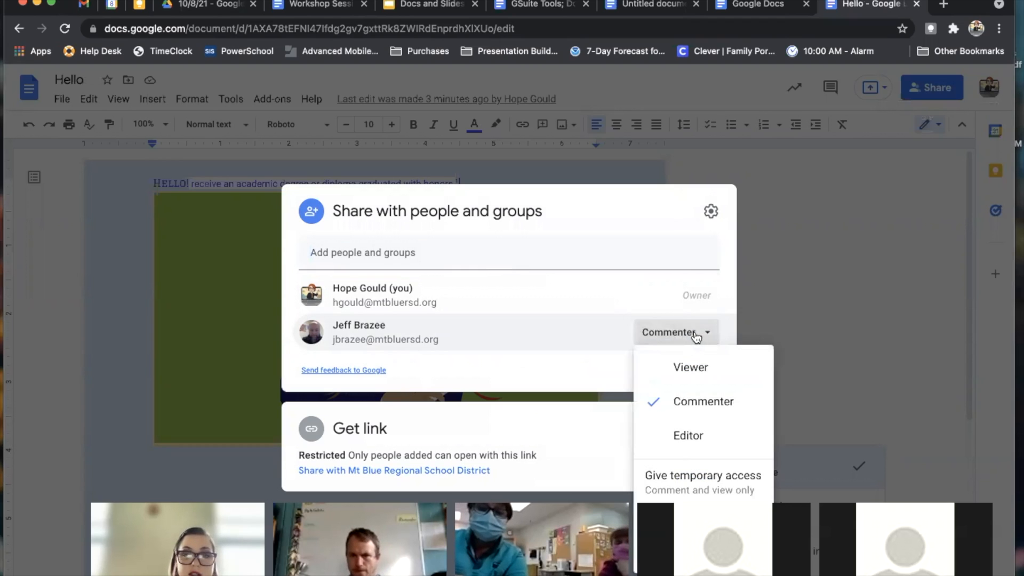
left_click(688, 436)
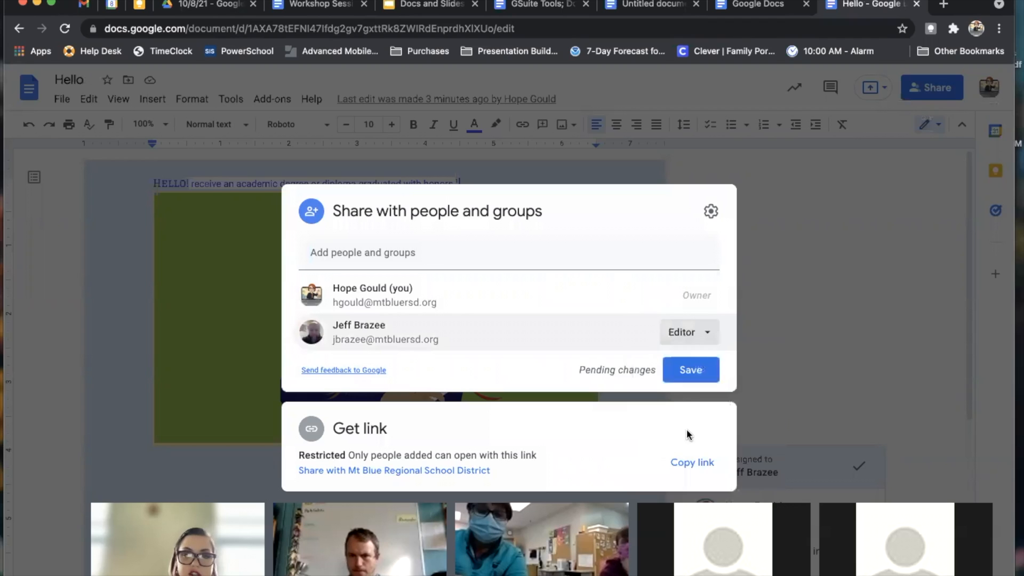
left_click(704, 374)
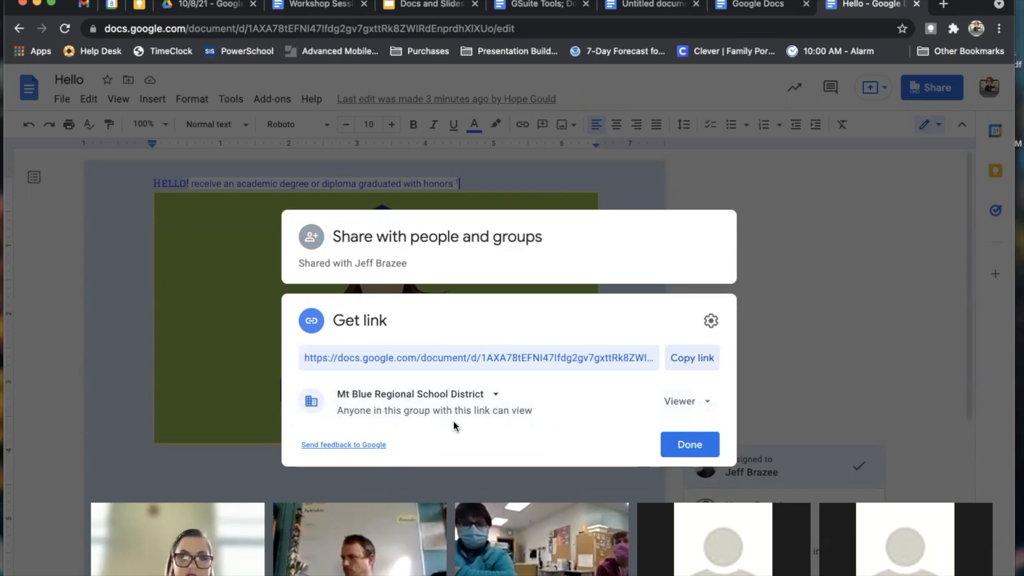
Return to the people-sharing settings and switch the collaborator's access to Viewer and to Commenter to demonstrate the roles.
left_click(470, 247)
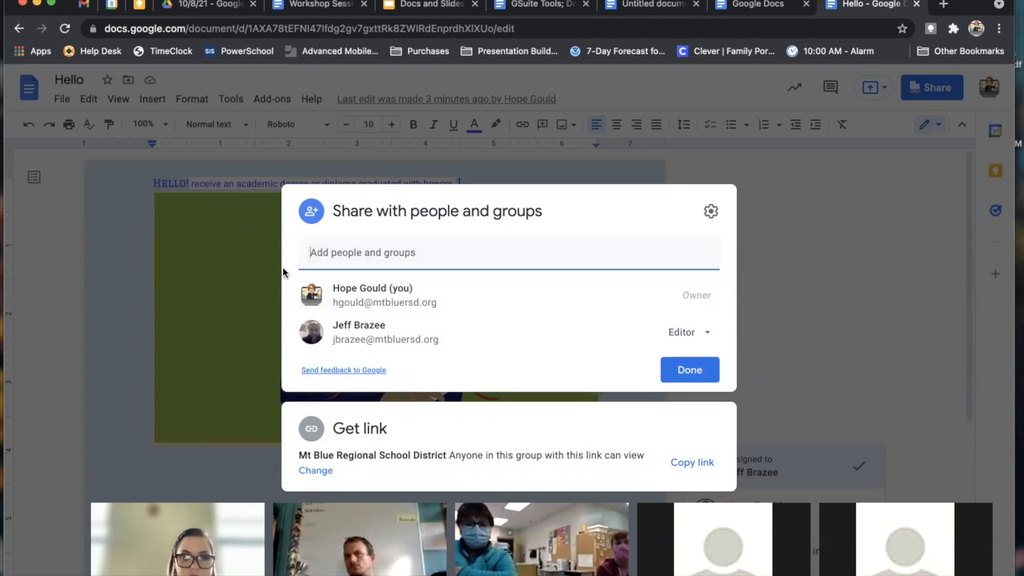
left_click(705, 342)
left_click(723, 363)
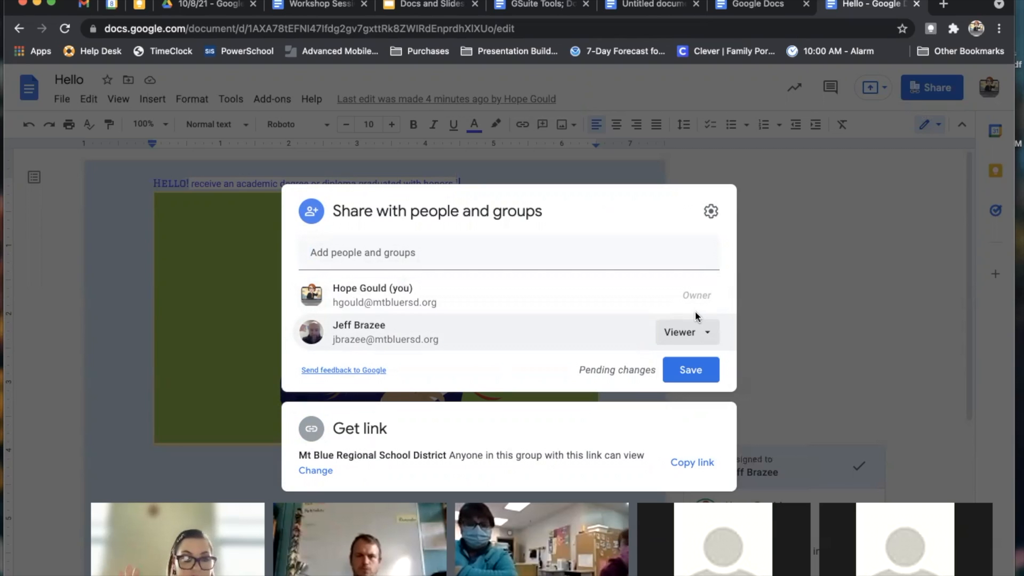
left_click(683, 334)
left_click(708, 403)
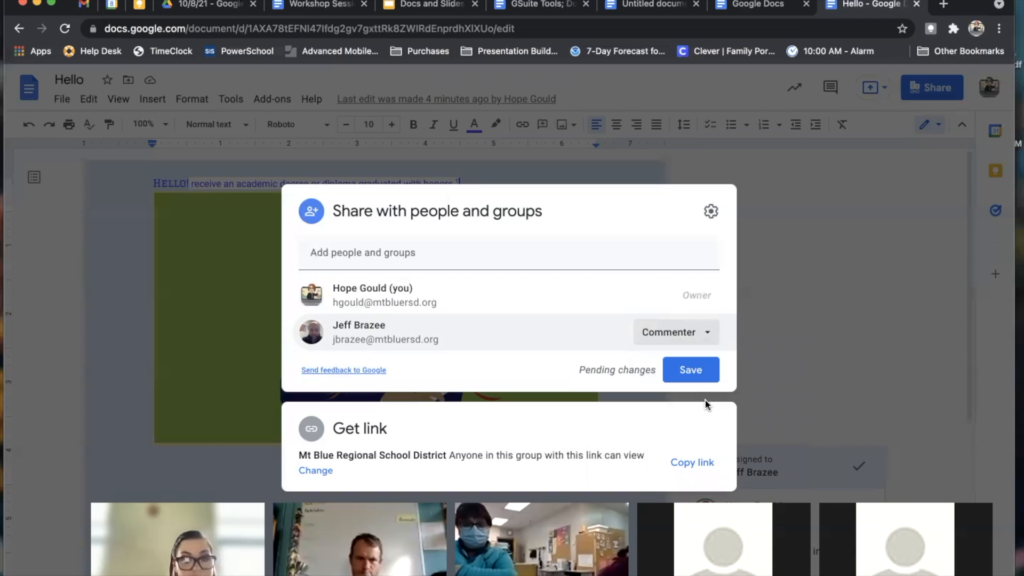
left_click(676, 333)
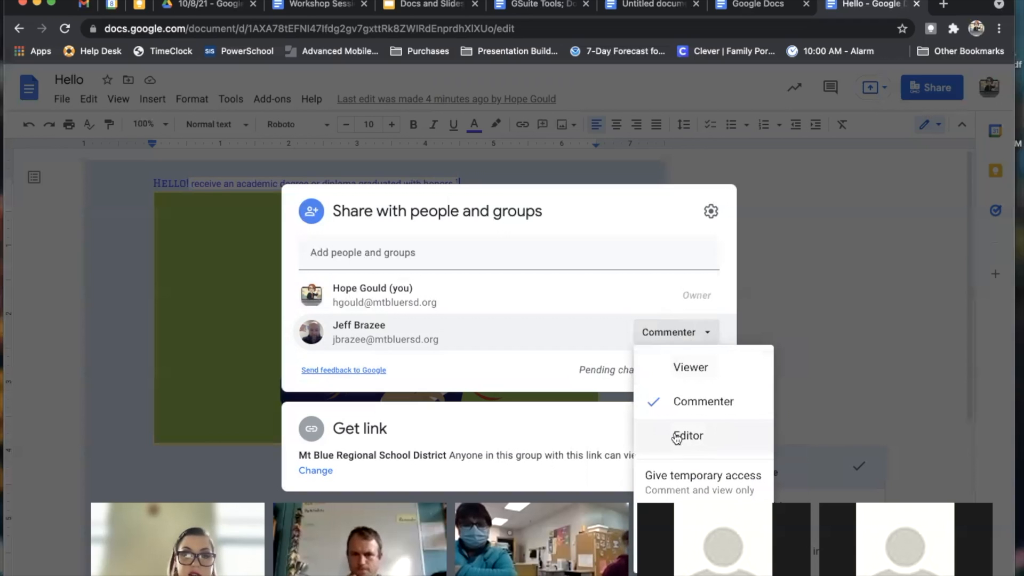